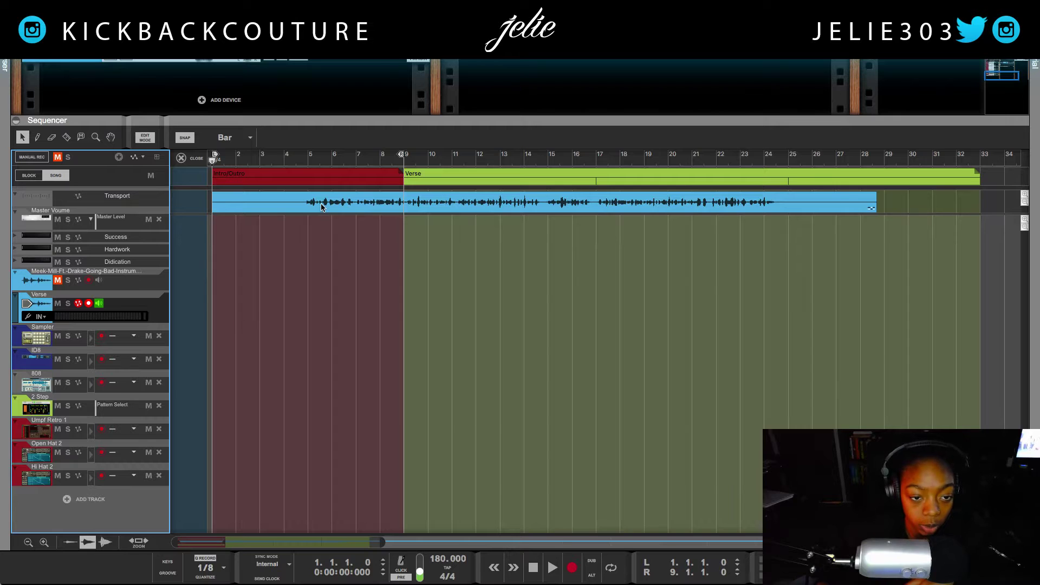
- Open the Verse track's vocal clip for comp editing and make Take 1 active across the whole clip
double_click(321, 207)
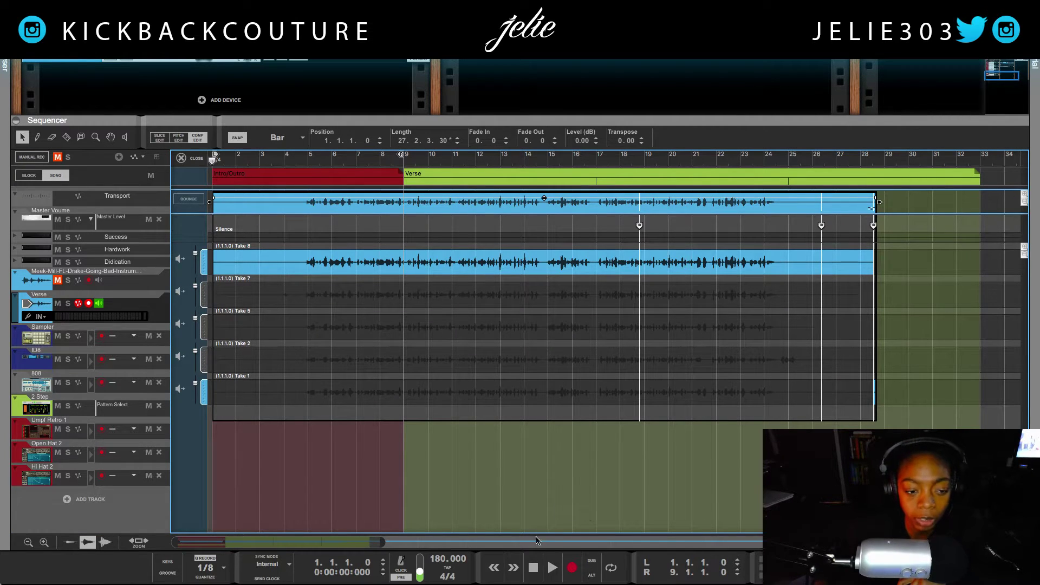
left_click(305, 162)
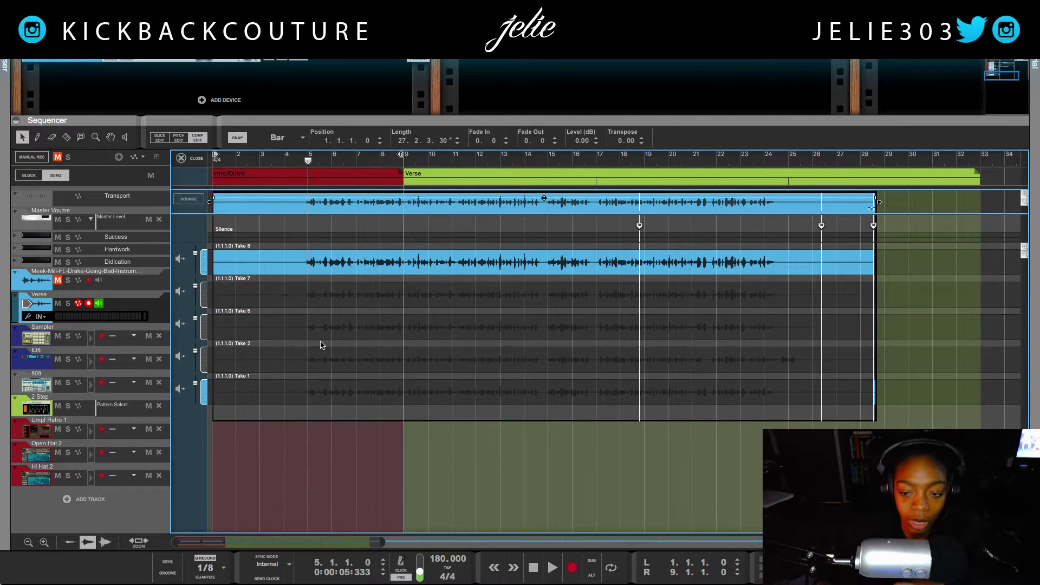
left_click(298, 163)
left_click(272, 395)
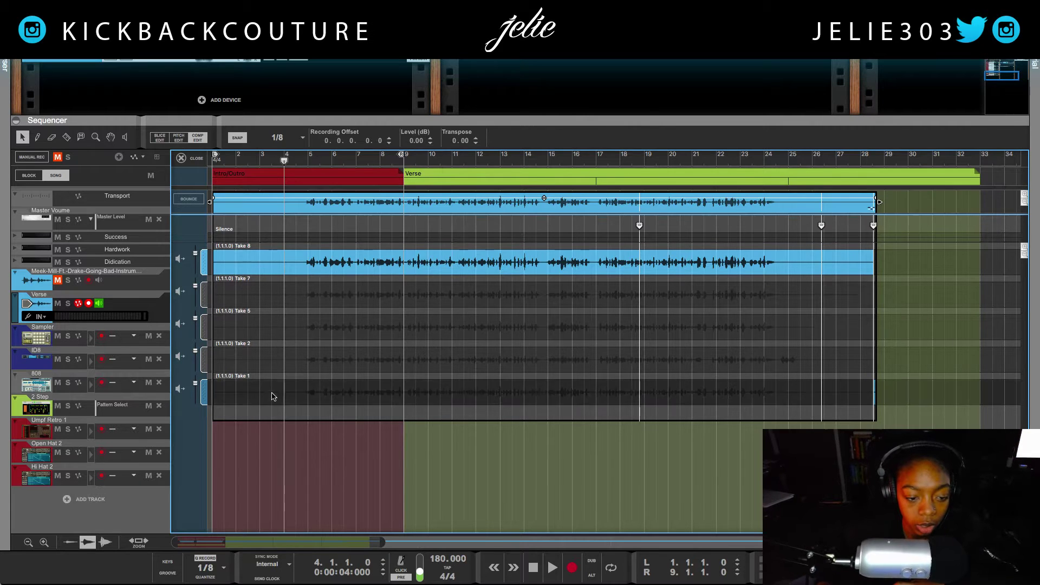
left_click(681, 401)
left_click(847, 397)
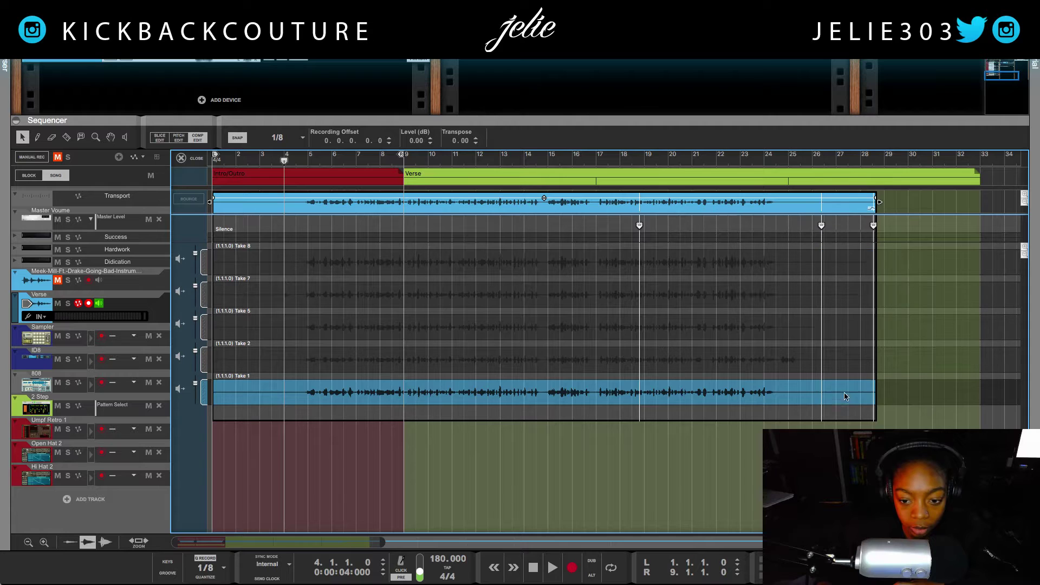
- Listen to Take 1 from bar 4, and replay it briefly from bar 17
key("space")
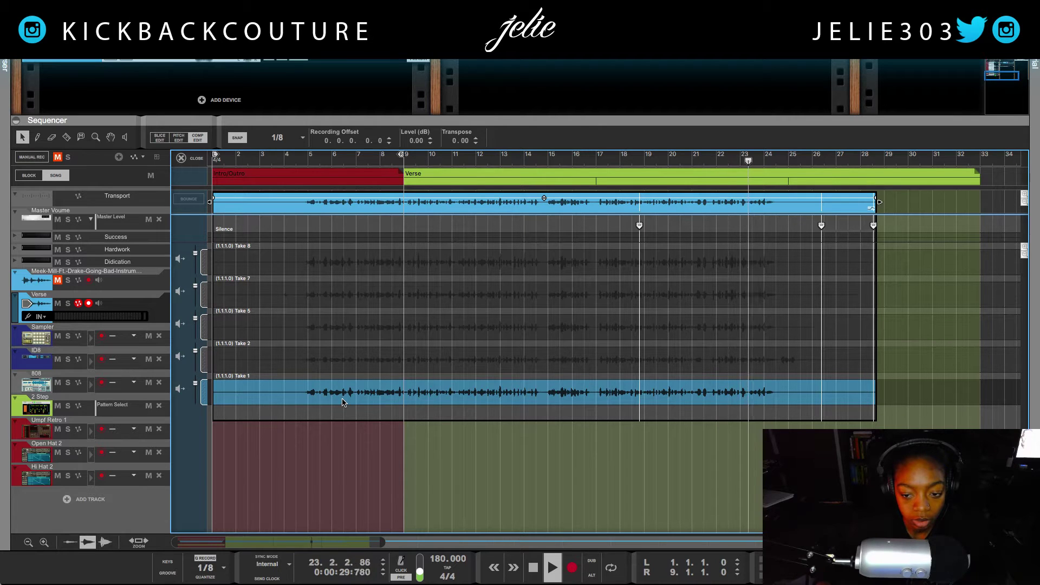
key("space")
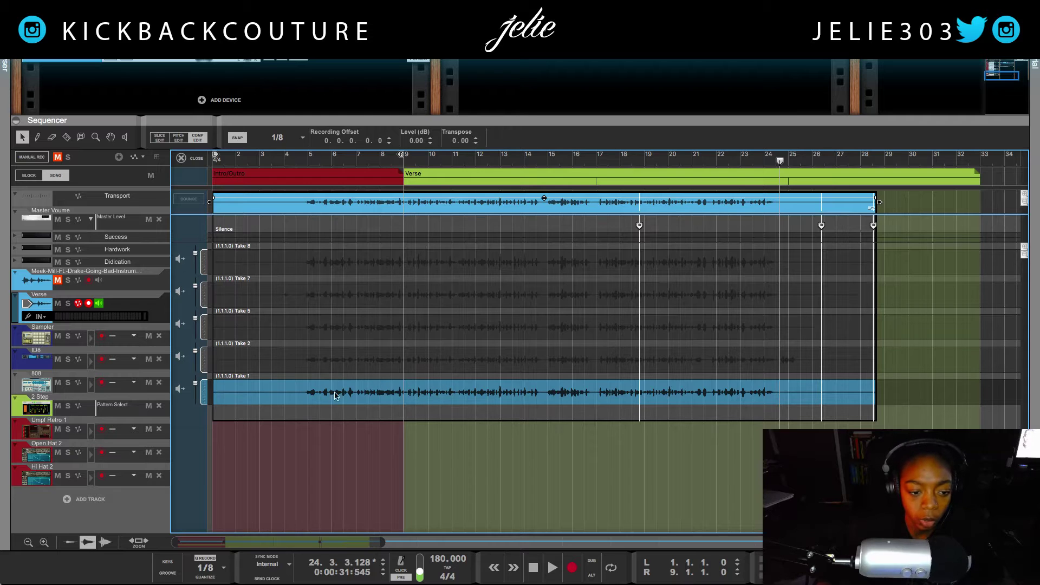
left_click(596, 158)
key("space")
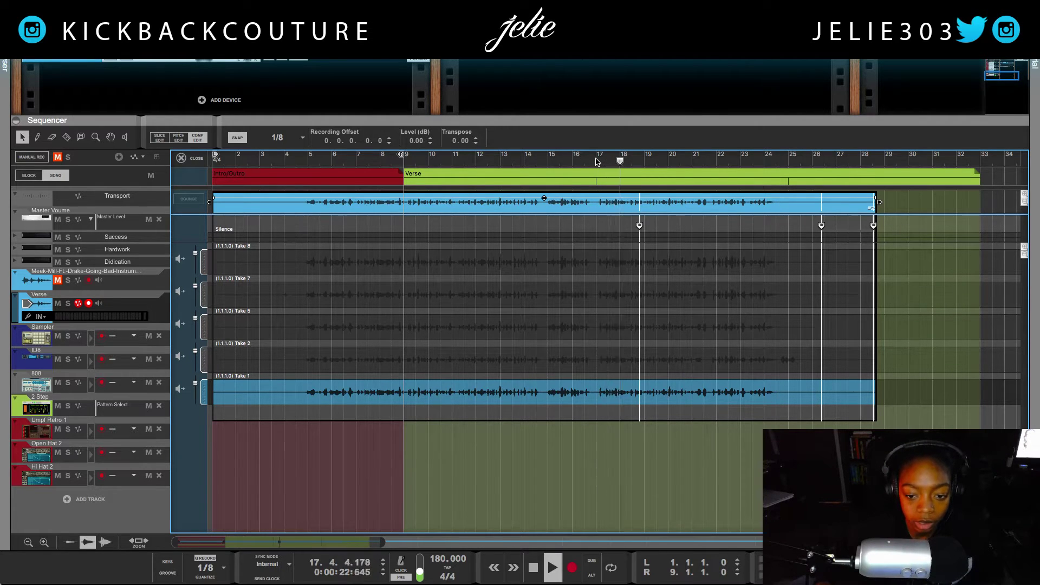
key("space")
- Cut the comp at bar 17 and move the next cut to about bar 21 to extend the Take 2 segment
left_click(596, 158)
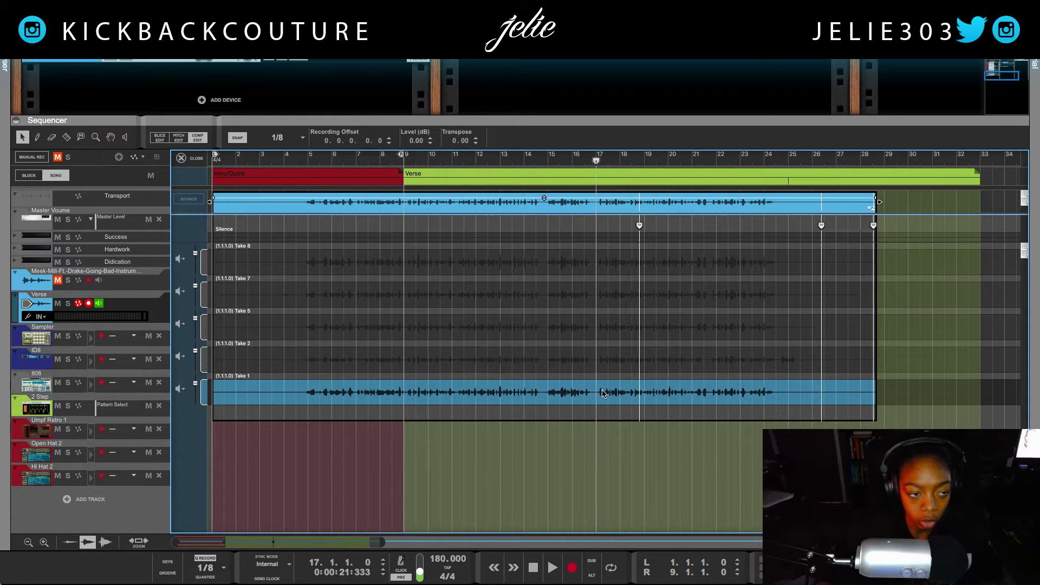
key("r")
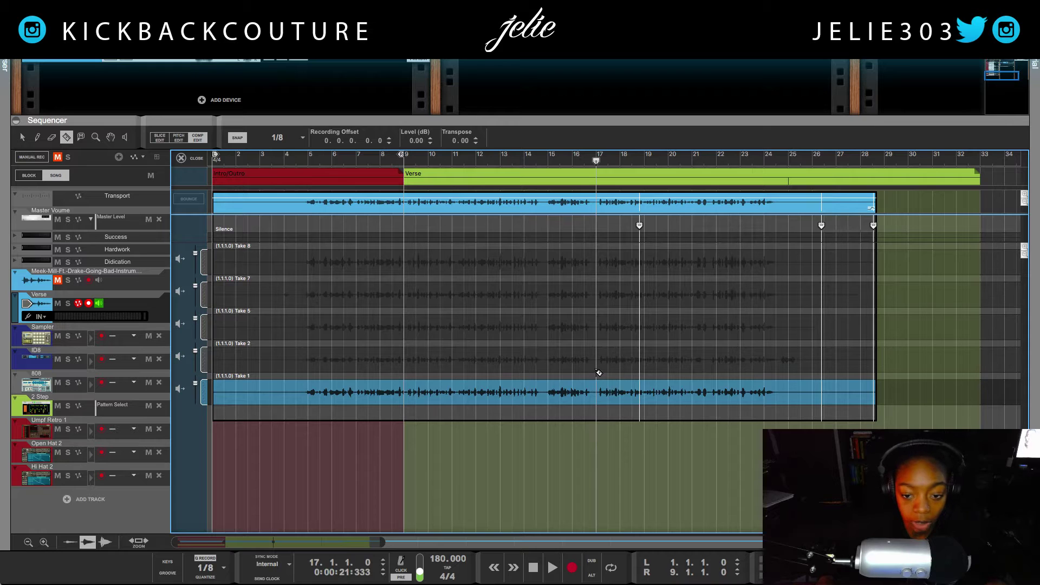
left_click(599, 368)
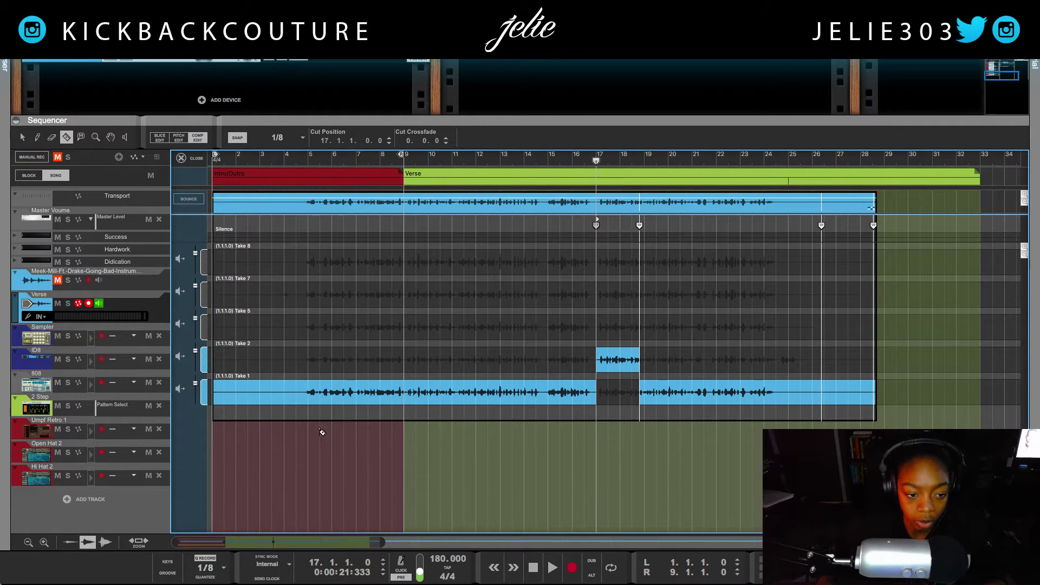
key("q")
left_click_drag(584, 157, 577, 158)
key("space")
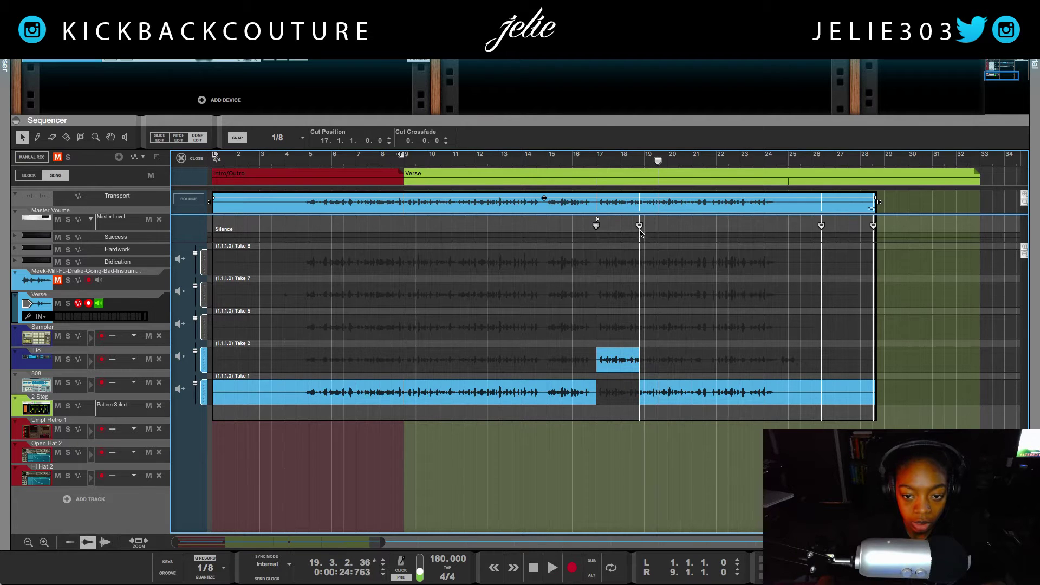
left_click_drag(640, 226, 701, 237)
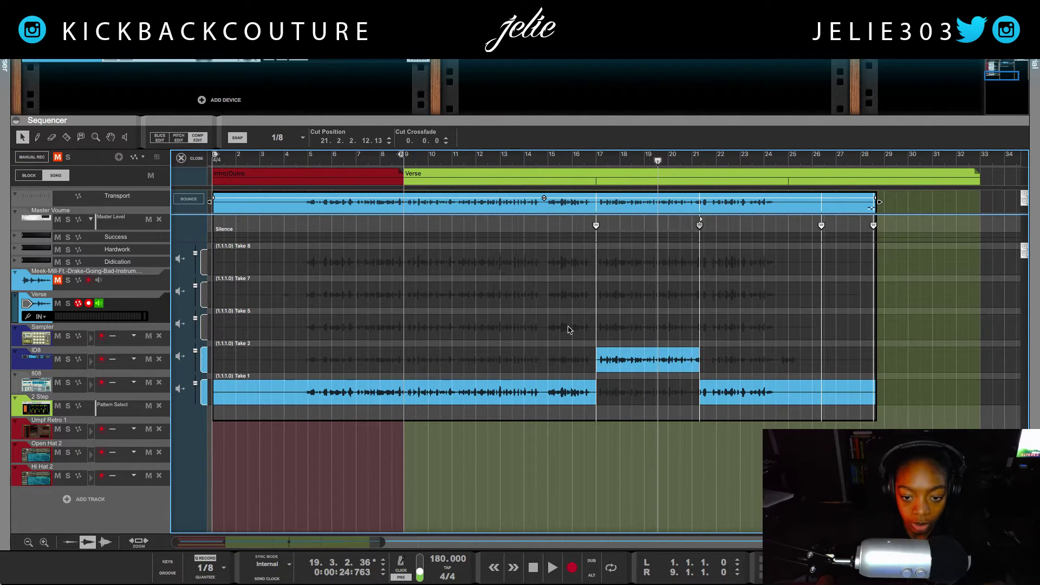
- Switch the segment between bars 17 and 21 to Take 5 and audition it from bar 17
left_click(609, 333)
left_click(612, 330)
key("space")
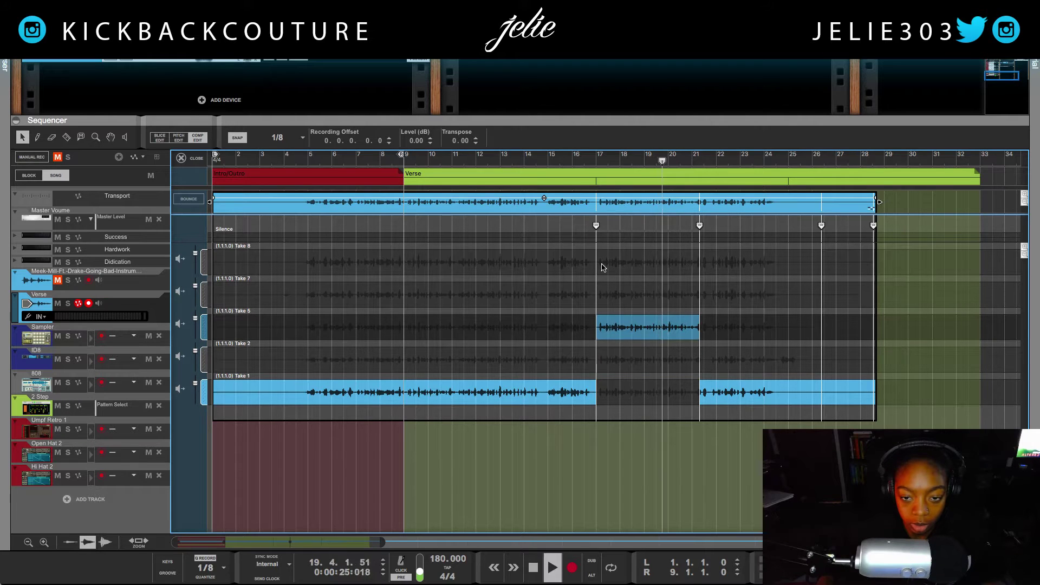
key("space")
left_click(599, 162)
key("space")
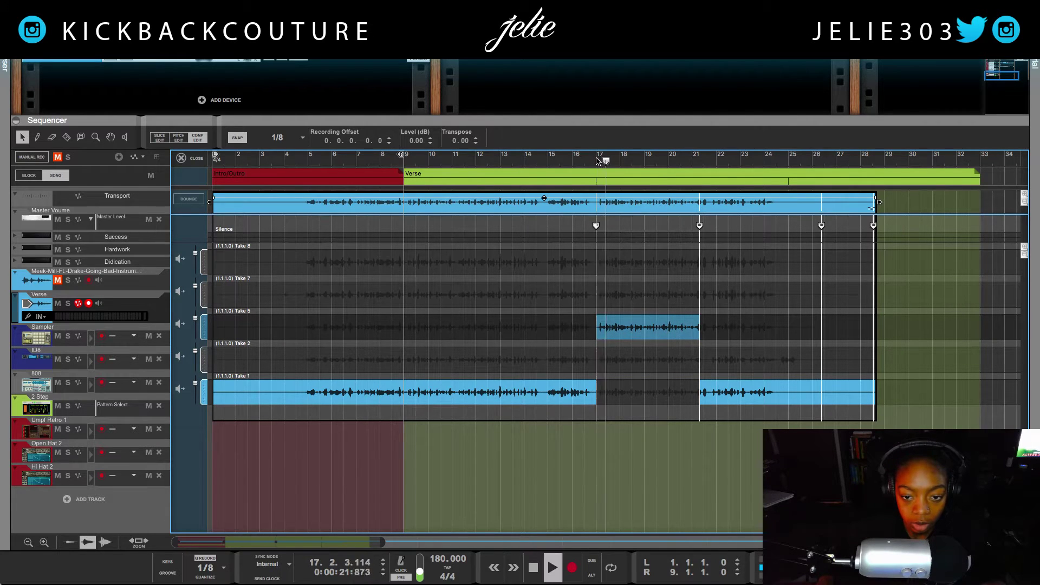
- Switch the segment between bars 17 and 21 to Take 7 and back to Take 2, playing each one
left_click(621, 301)
left_click(598, 163)
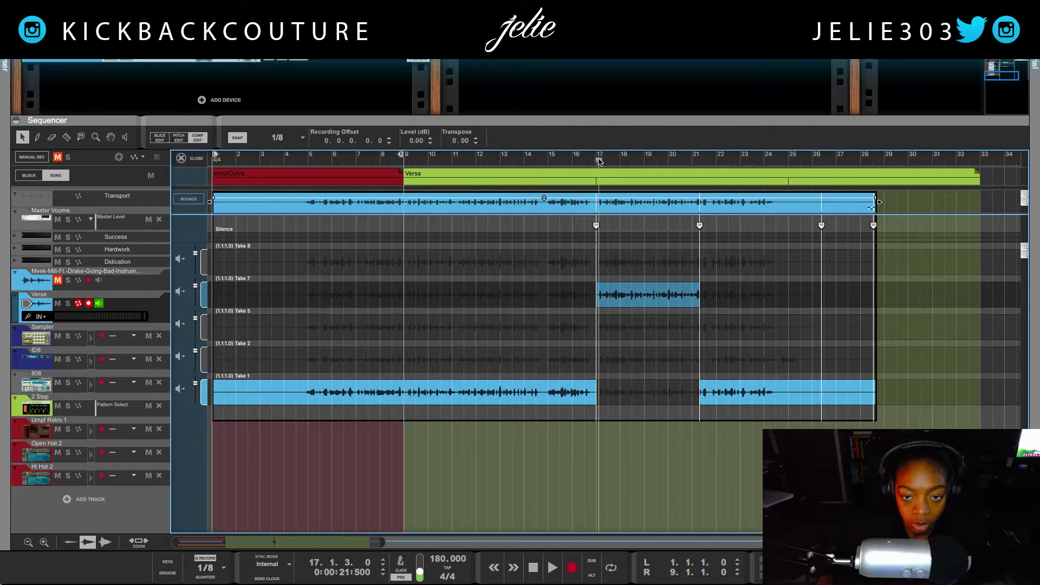
key("space")
key("space")
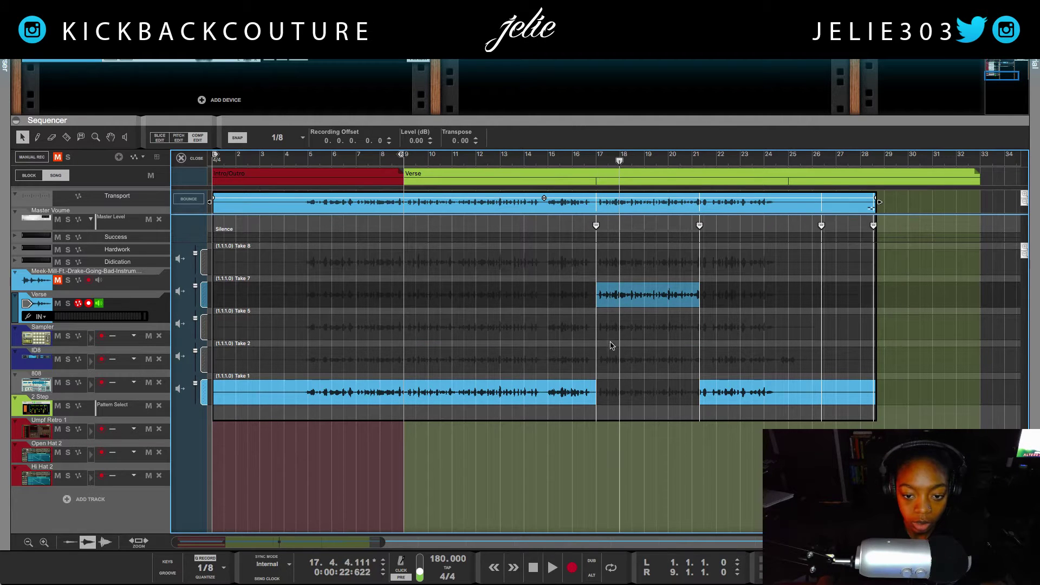
left_click(613, 356)
left_click(597, 158)
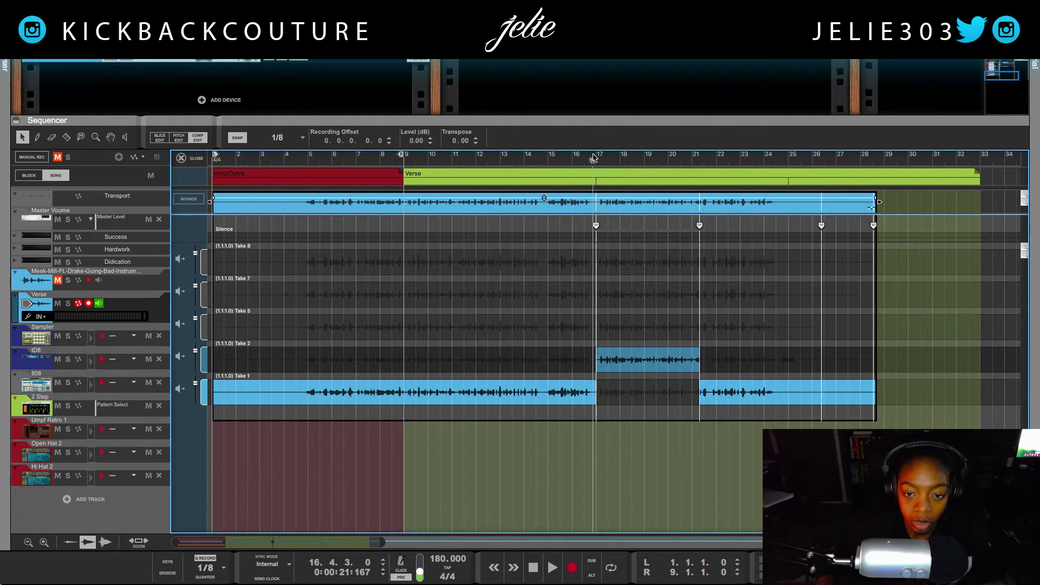
key("space")
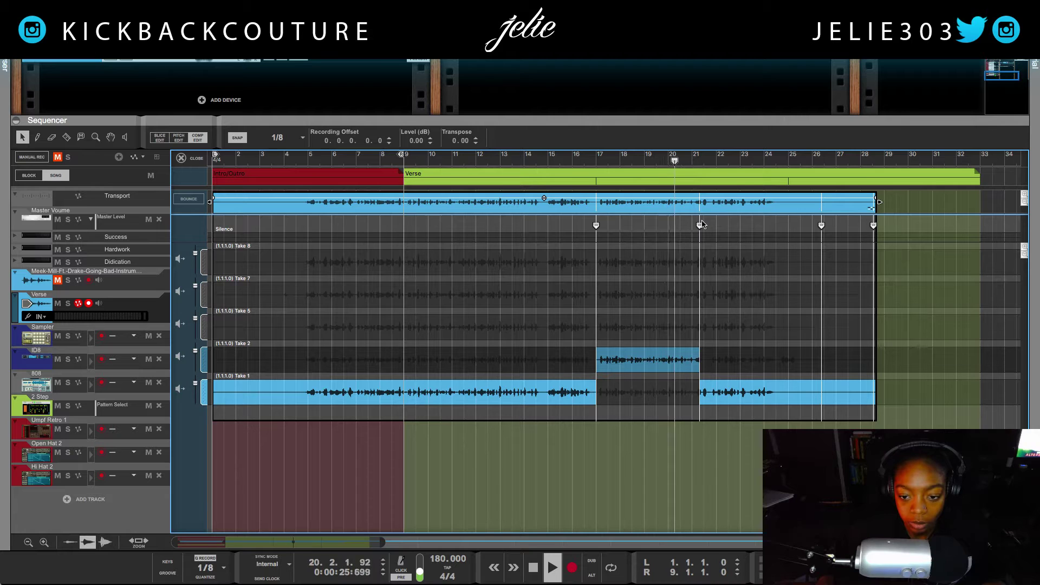
- Assign Take 5 to the segment again and play it through from bar 17 to bar 21
left_click(642, 330)
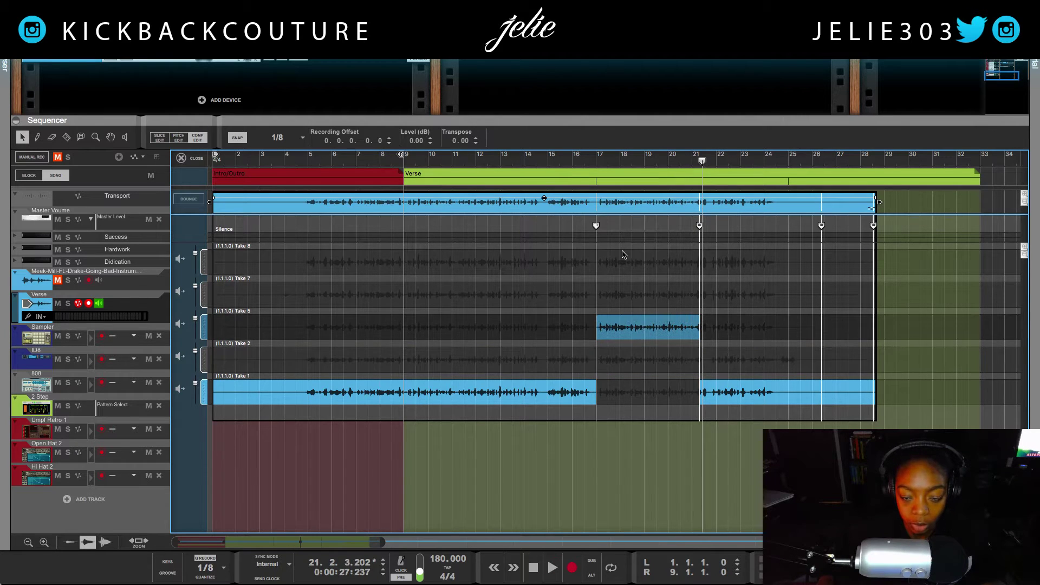
left_click(598, 162)
key("space")
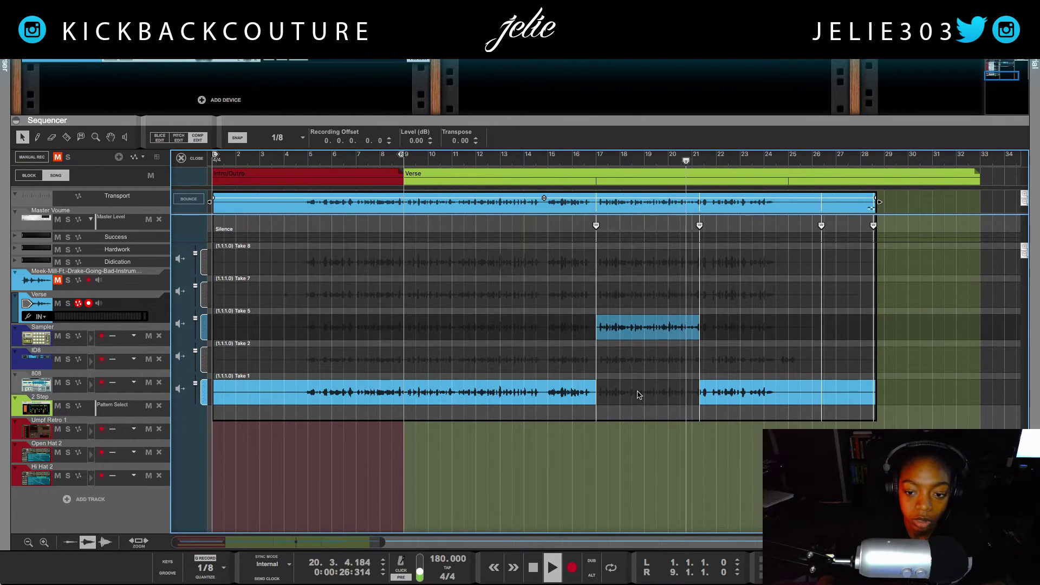
key("space")
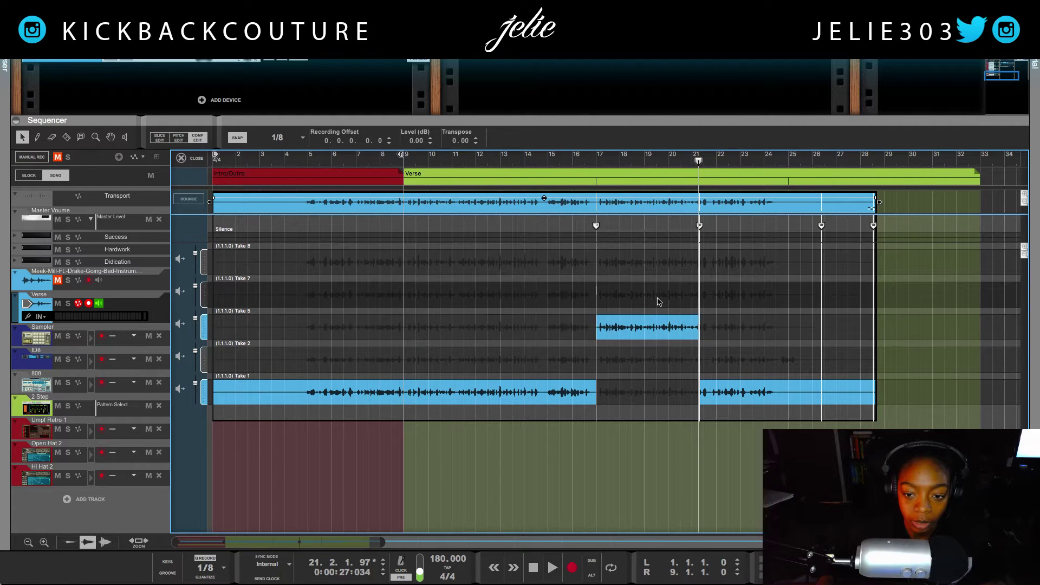
- Assign Take 8 to the segment between bars 17 and 21 and play it from bar 17
left_click(658, 302)
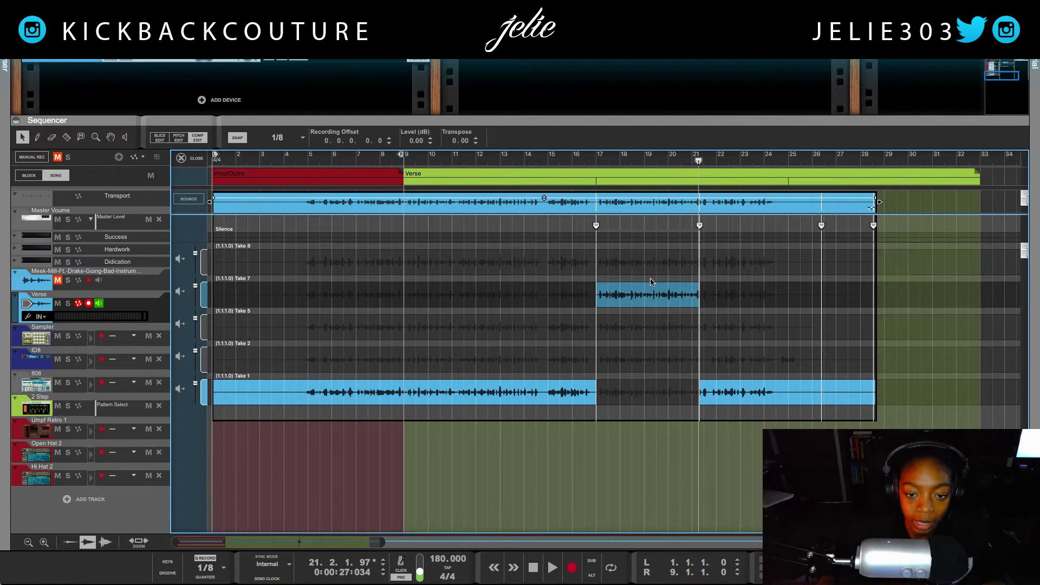
left_click(652, 272)
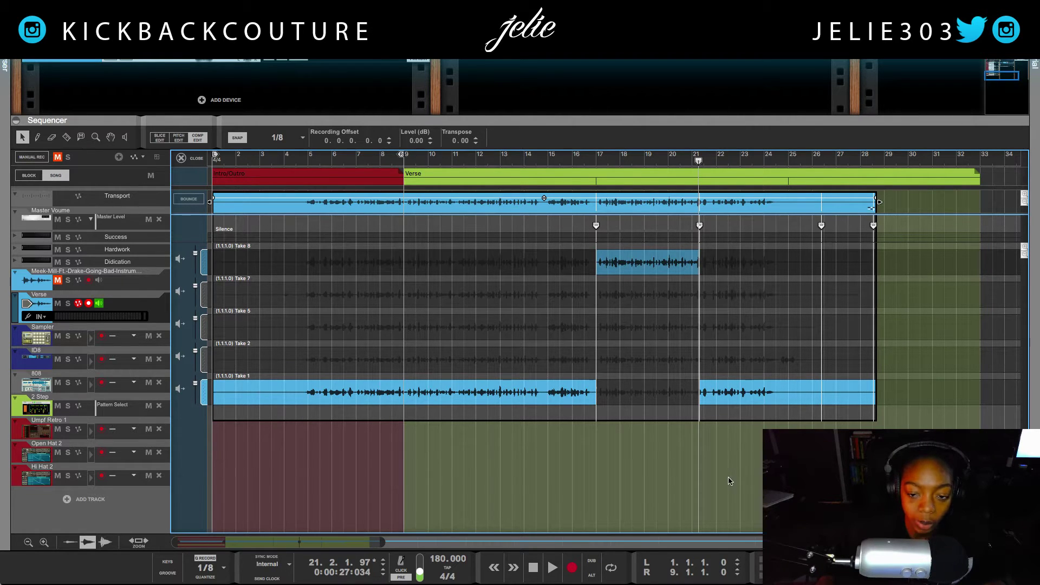
left_click(597, 158)
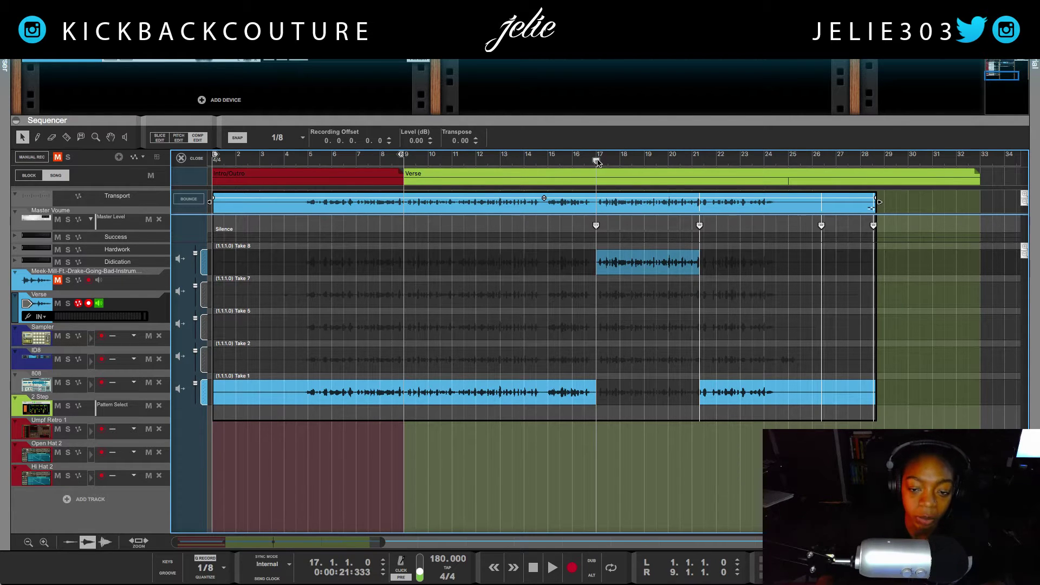
key("space")
key("space")
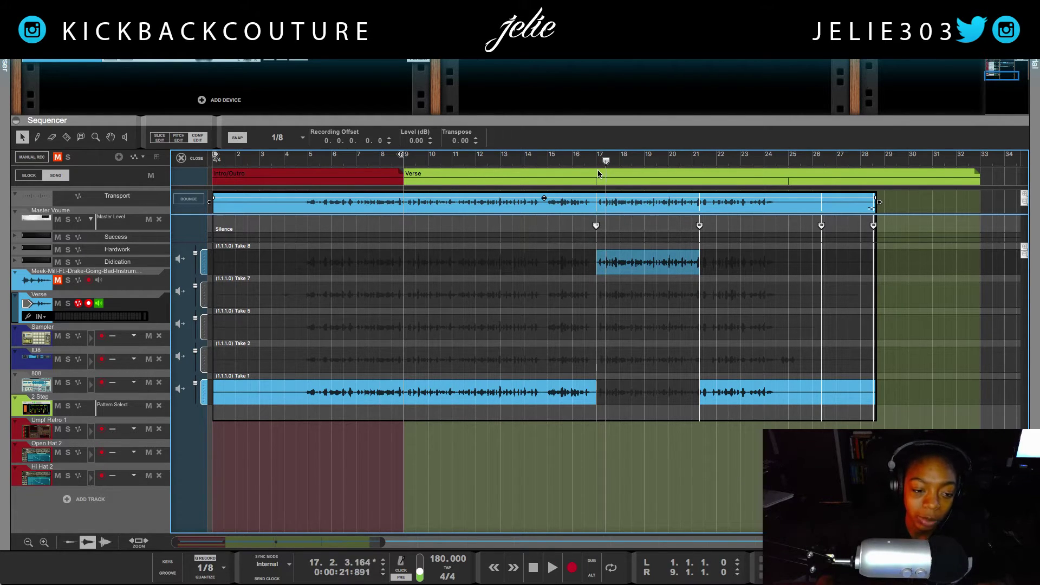
left_click(596, 160)
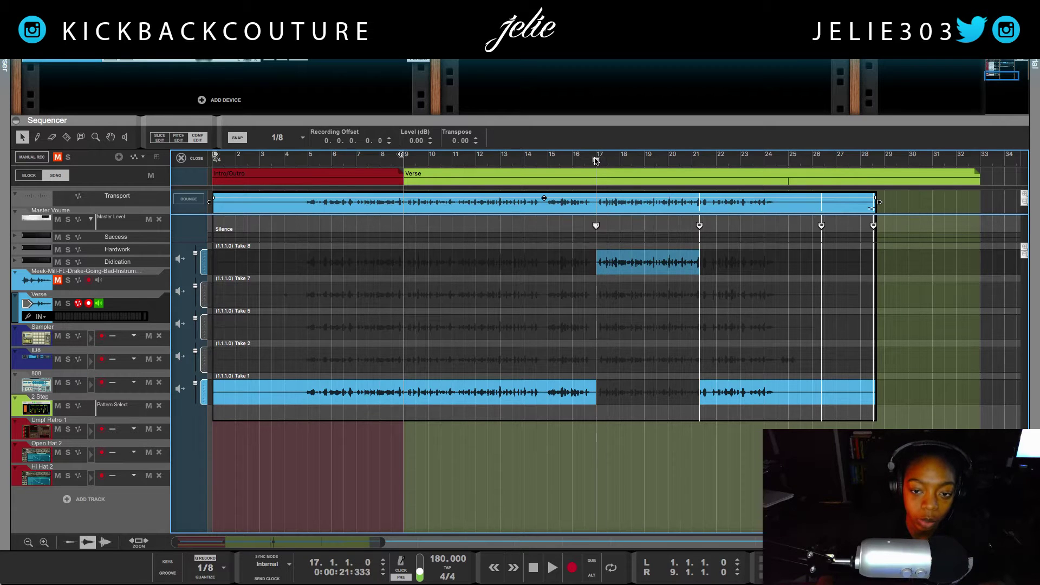
key("space")
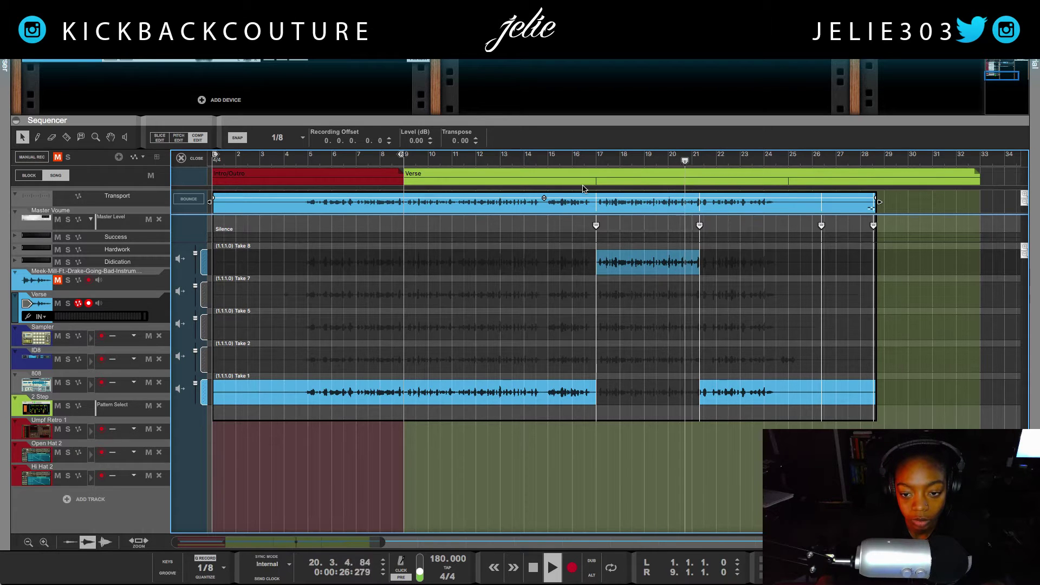
key("space")
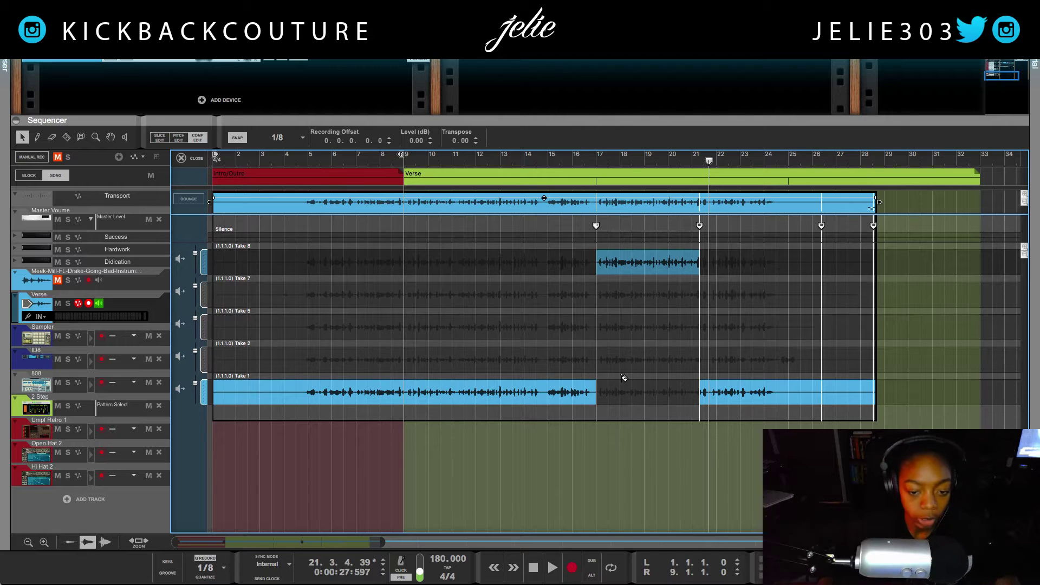
- Add a crossfade of about 6.71.2 to the cut at bar 17 and play across the transition from Take 1 to Take 8
scroll(639, 299, "up", 5)
scroll(634, 293, "down", 2)
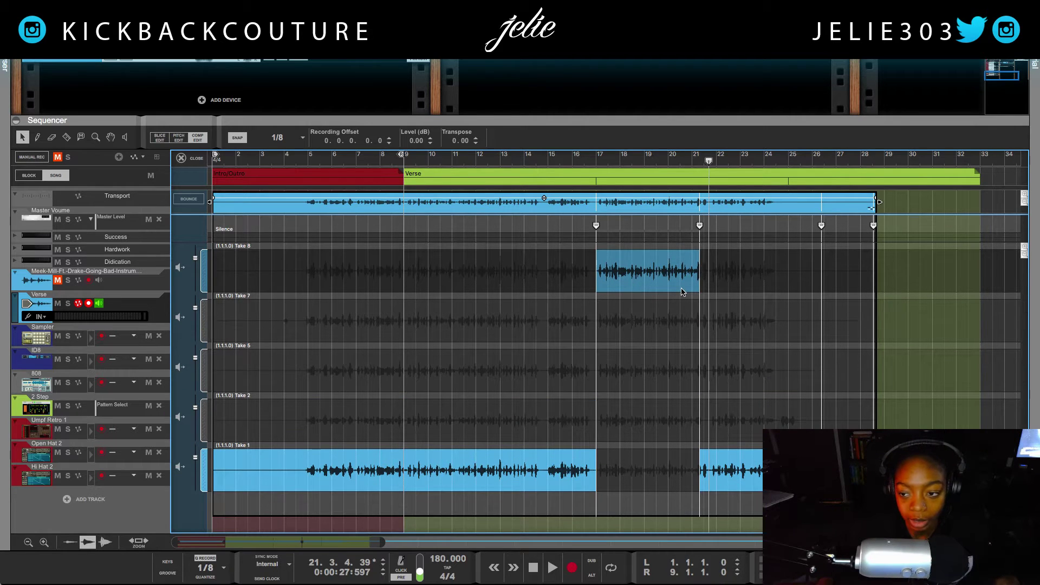
scroll(671, 311, "up", 1)
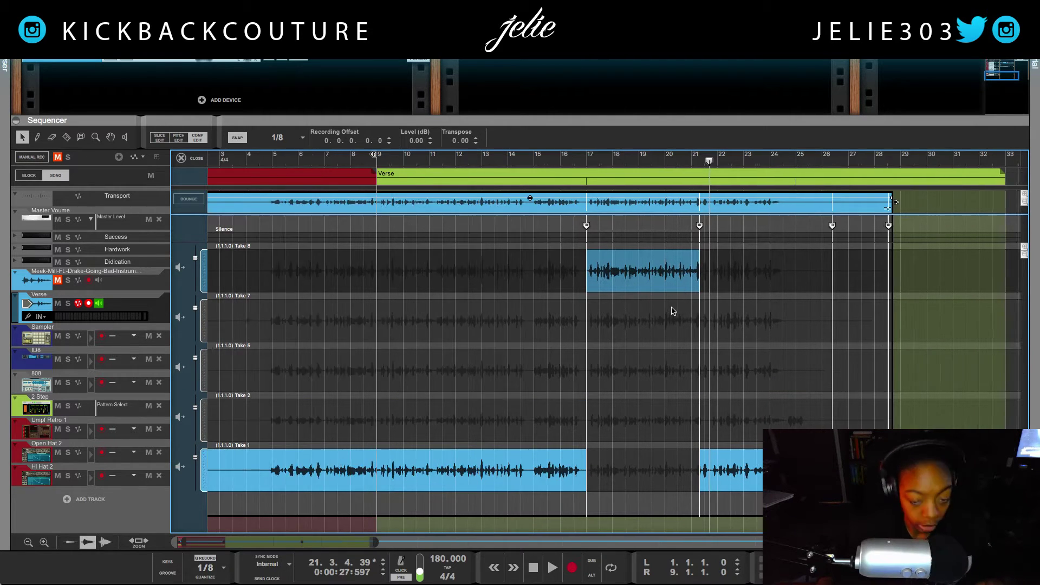
scroll(671, 311, "up", 3)
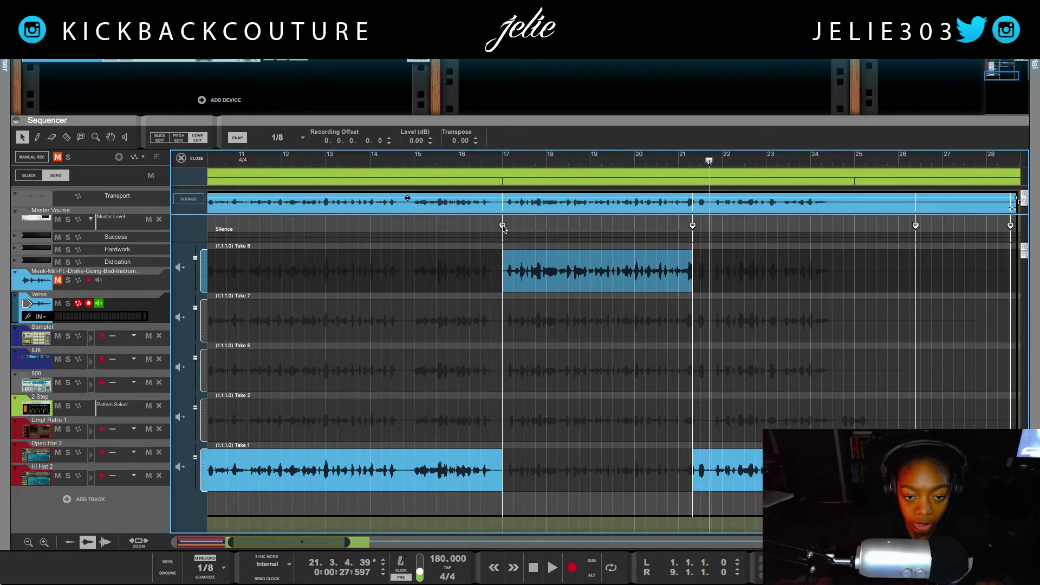
left_click(503, 226)
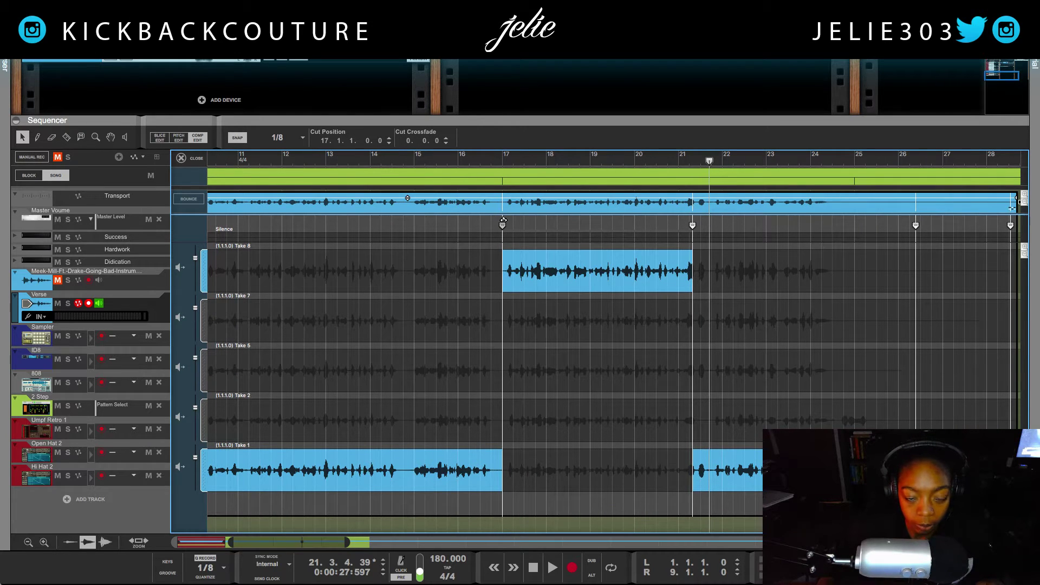
left_click_drag(507, 220, 514, 222)
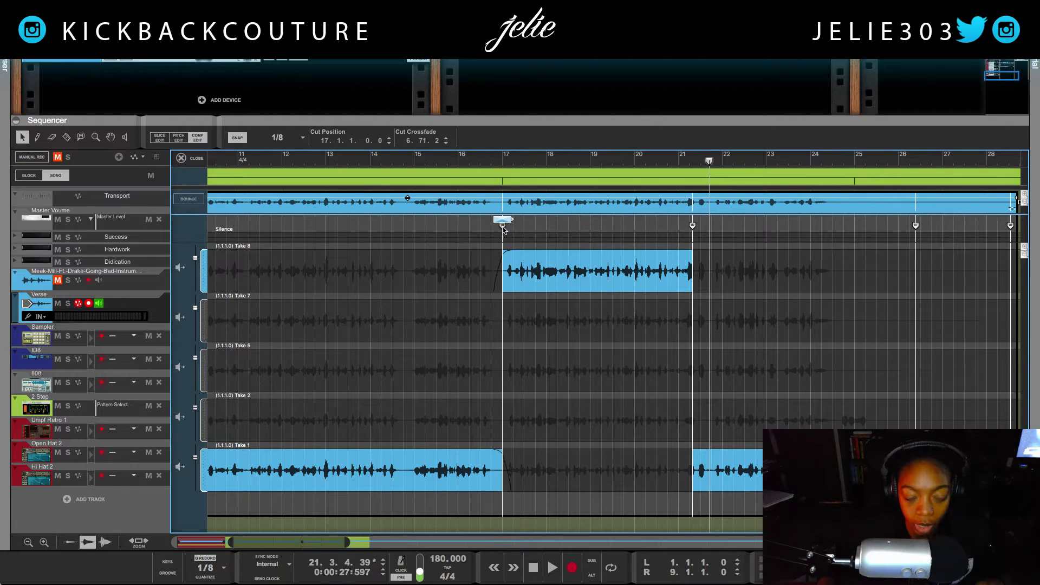
left_click(561, 230)
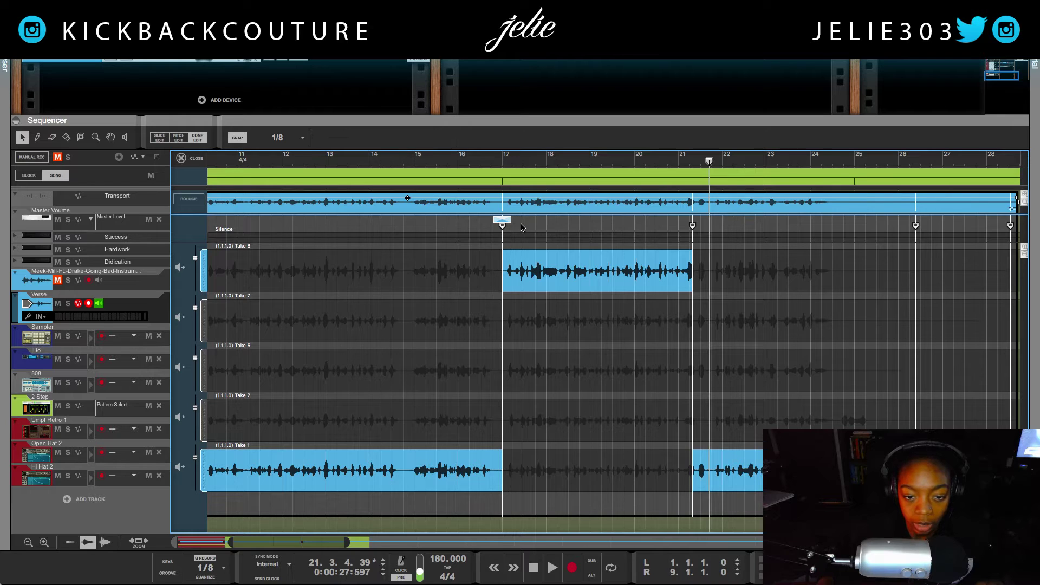
left_click(491, 164)
key("space")
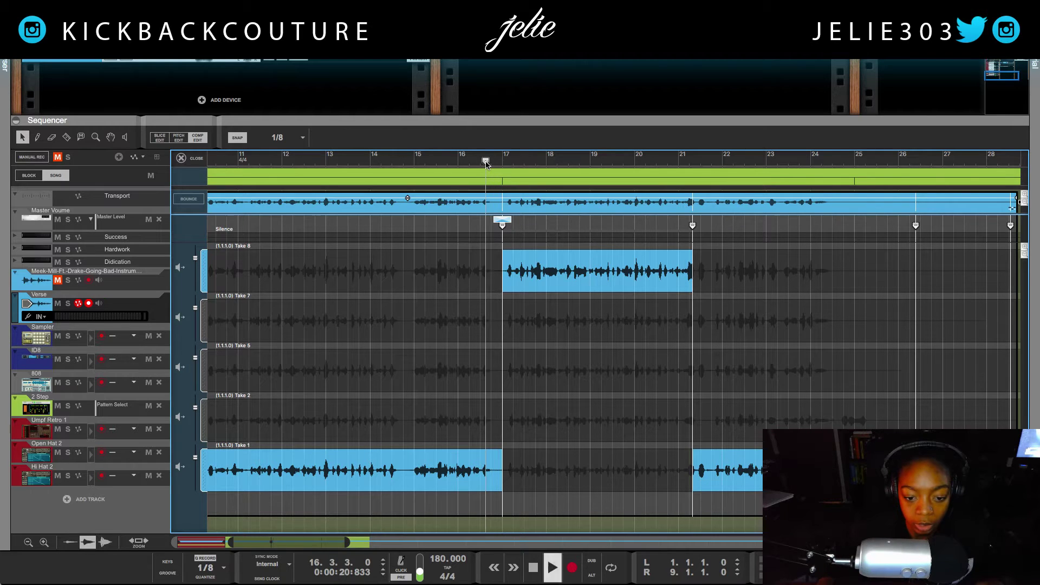
- Play the transition from Take 1 to Take 8 at bar 17, starting from bar 16 and again from about 16.3
left_click(485, 163)
left_click(458, 164)
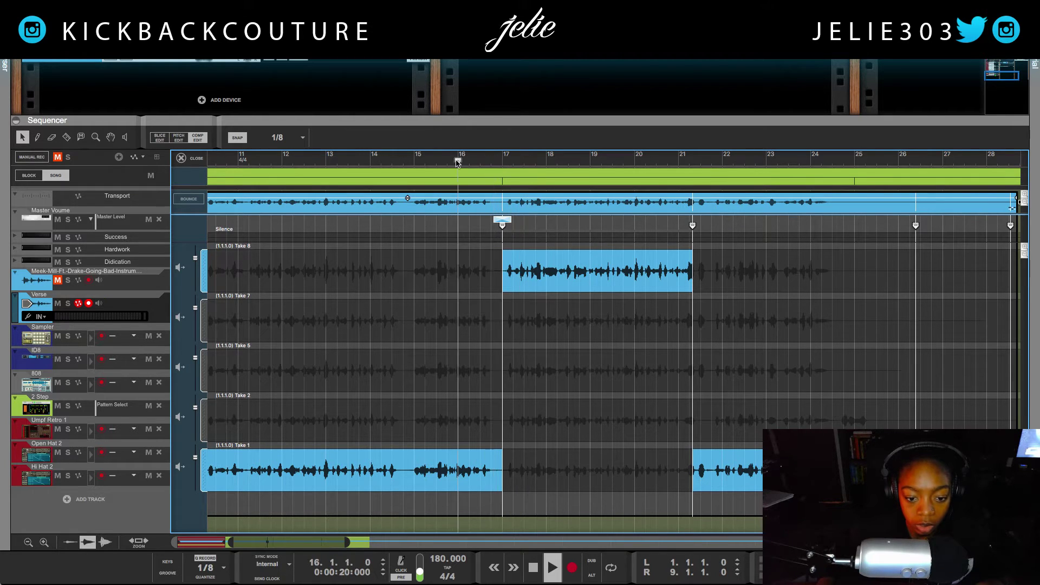
key("space")
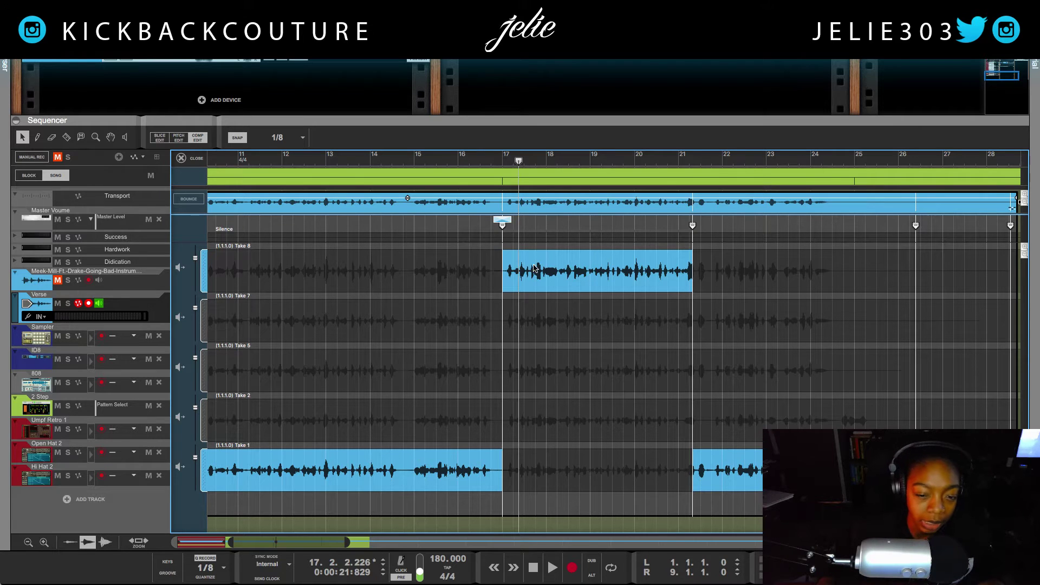
left_click(487, 162)
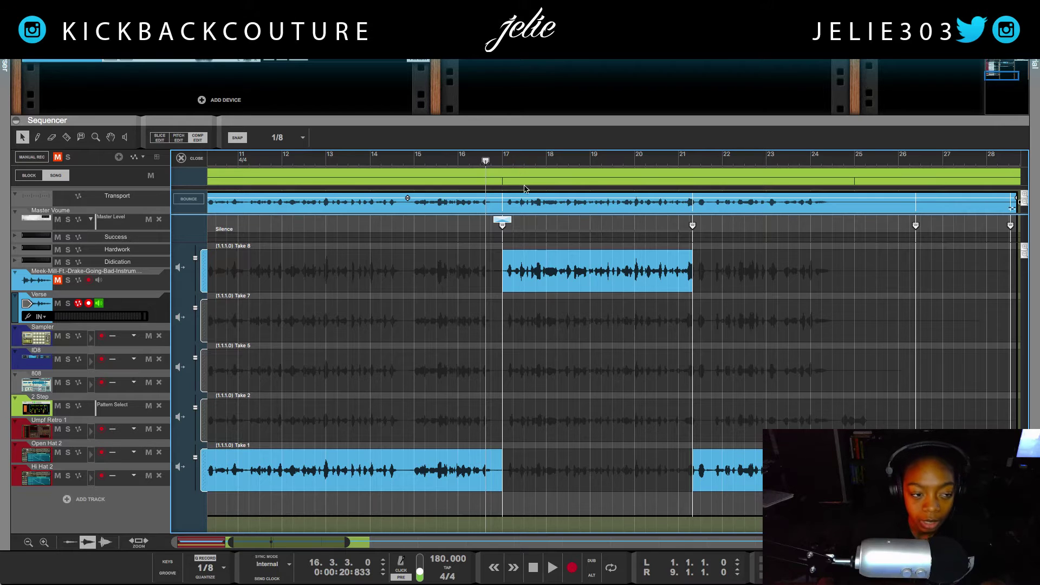
key("space")
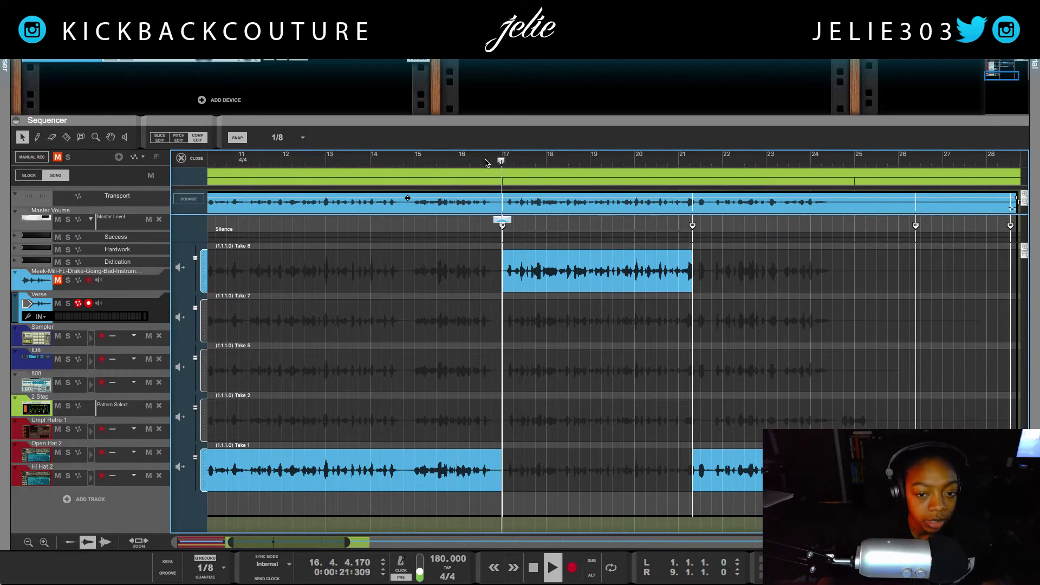
- Move the cut near bar 21 to 21.1.4.12.13 and give it a crossfade of about 3.224.6
left_click(692, 222)
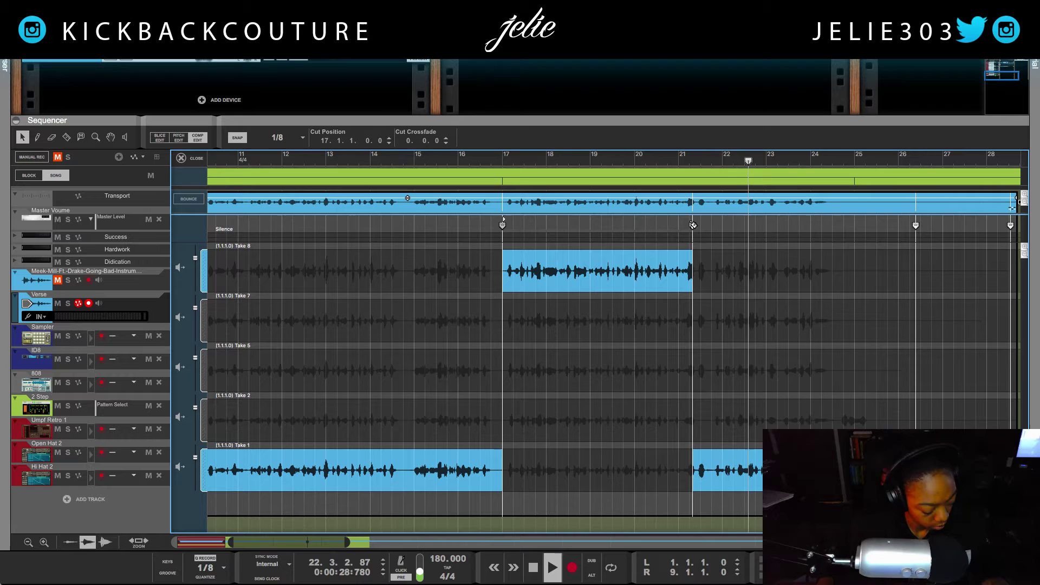
key("space")
left_click(693, 225)
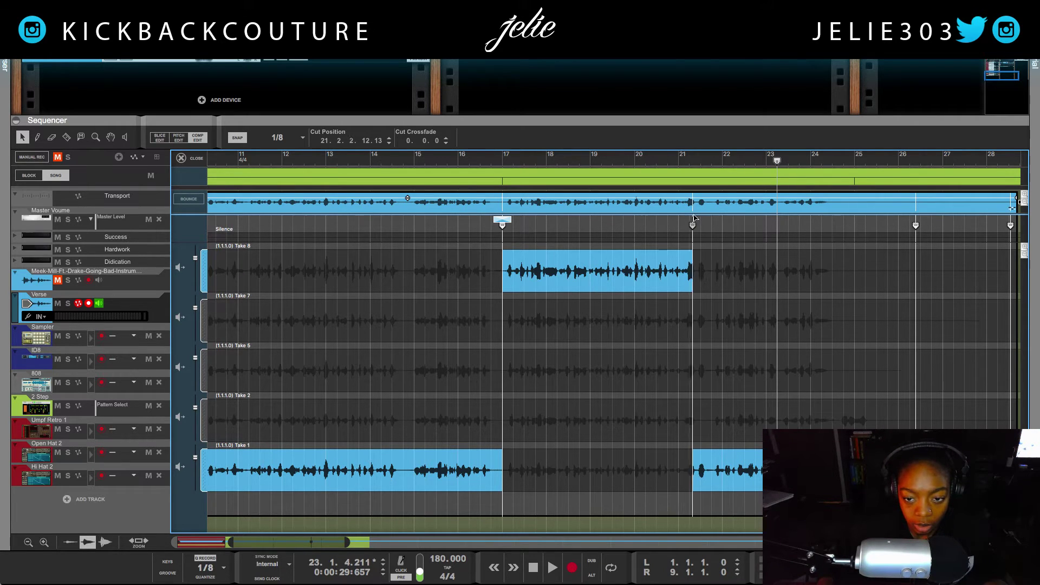
key("Left")
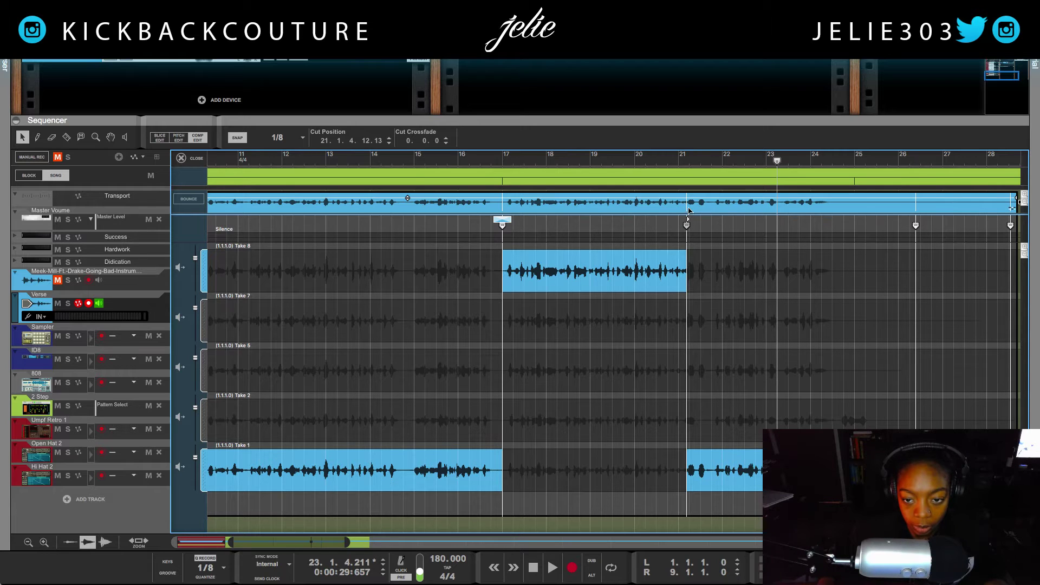
mouse_move(688, 211)
left_mouse_down()
mouse_move(700, 211)
mouse_move(685, 215)
left_mouse_up()
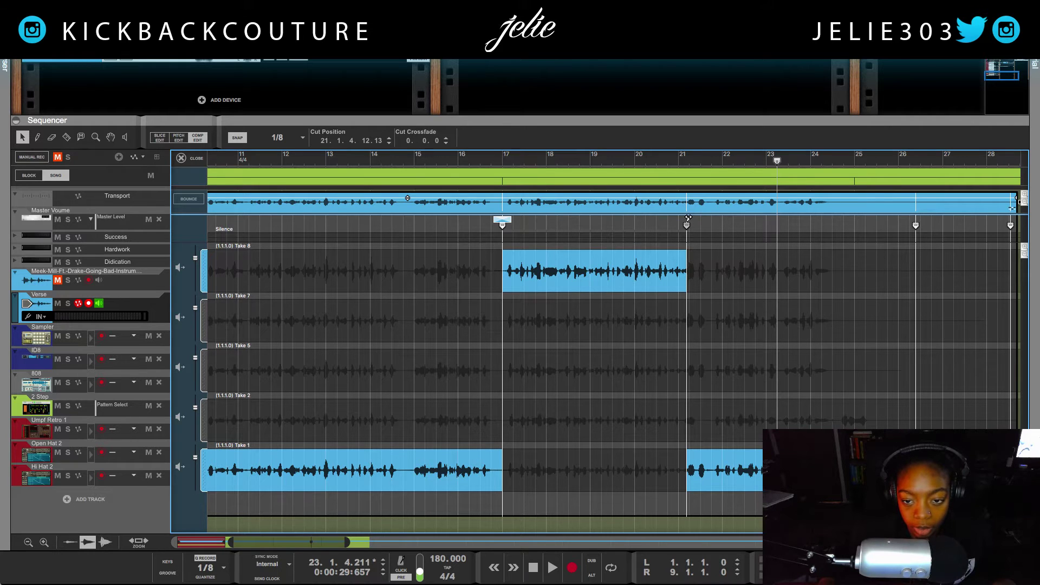
left_click_drag(687, 217, 691, 220)
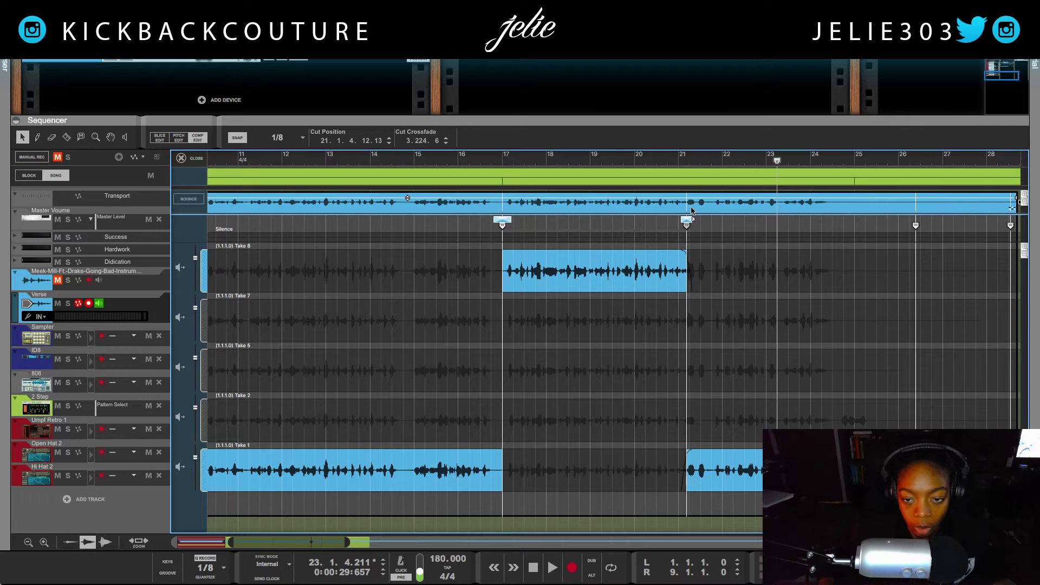
- Play across the crossfaded transition from Take 8 to Take 1 twice, starting just before bar 21
left_click(673, 158)
key("space")
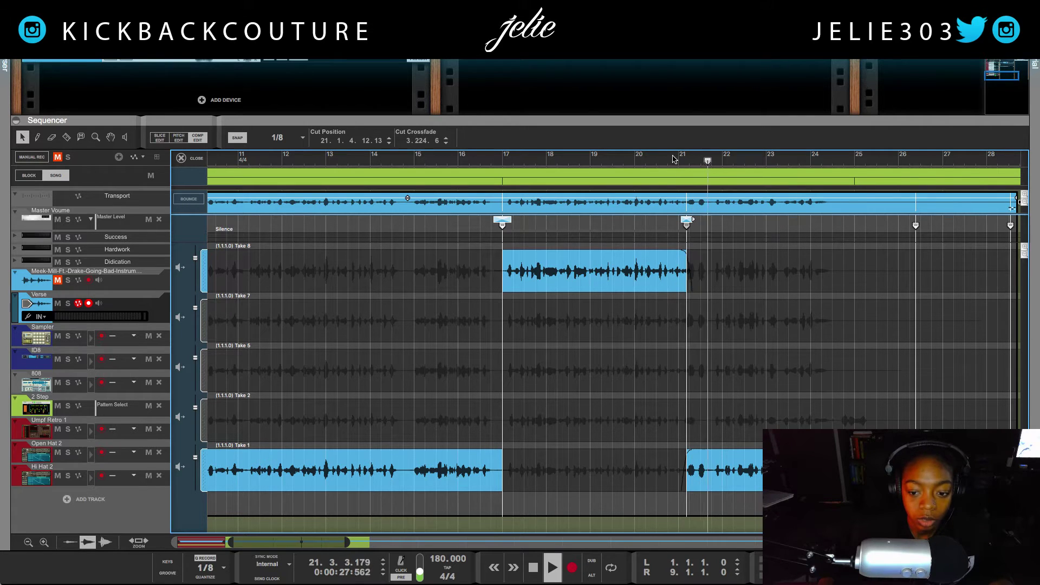
left_click(672, 158)
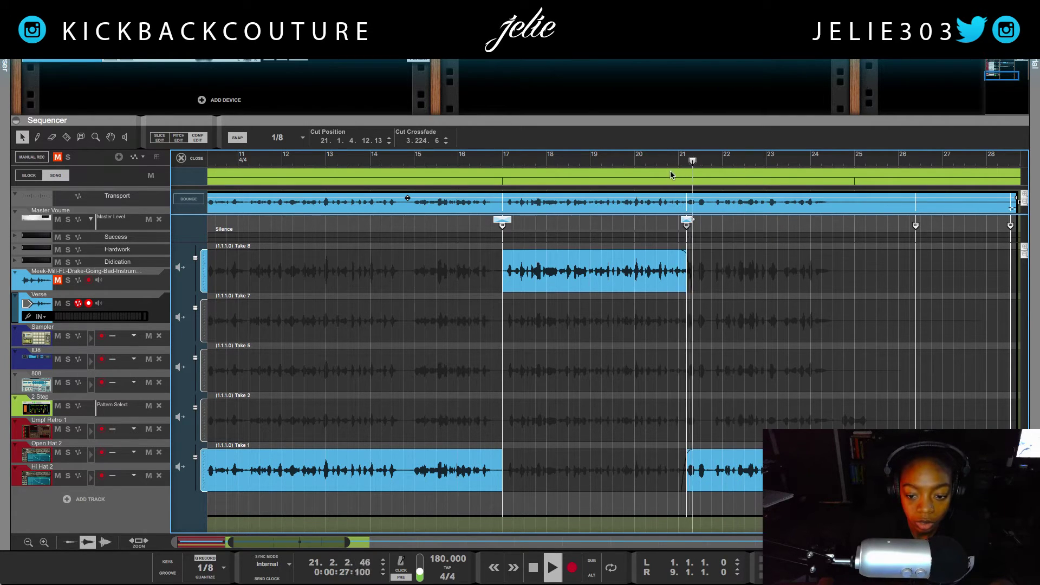
key("space")
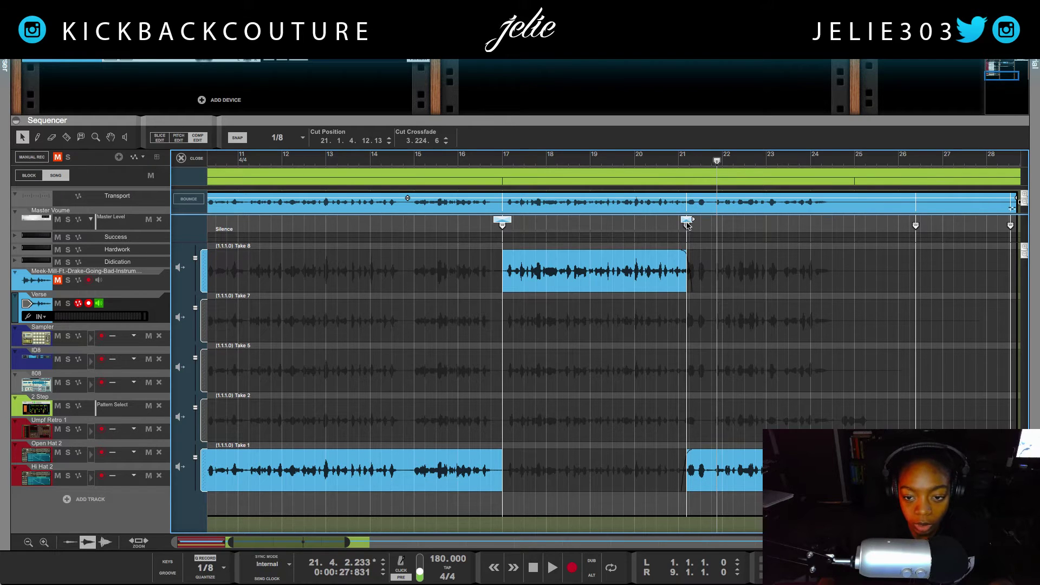
- Try the cut between Take 8 and Take 1 at 21.1.2.12.13 and play across it from about bar 20
left_click_drag(687, 224, 681, 224)
key("space")
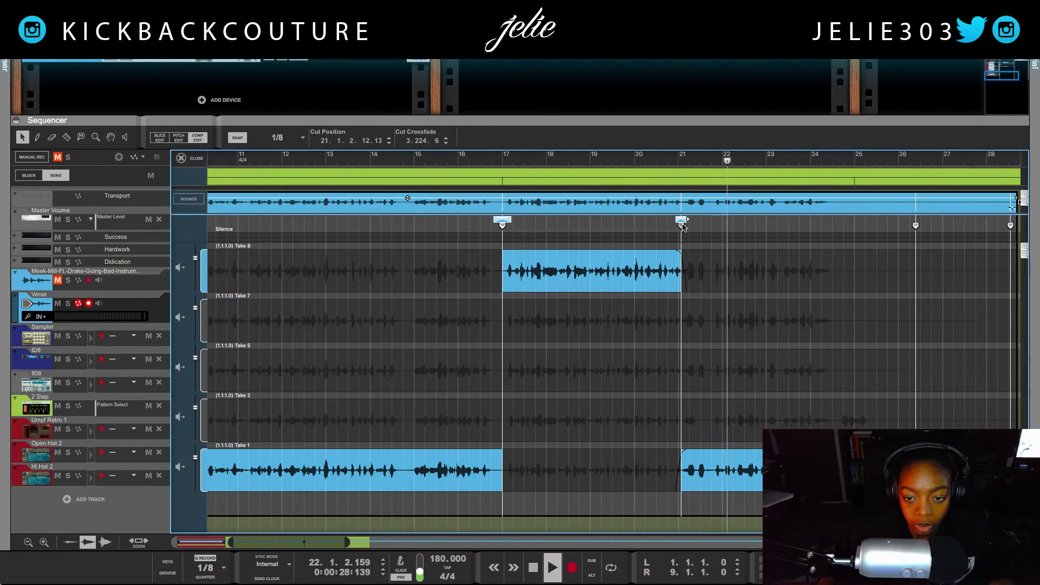
key("Escape")
left_click(666, 159)
double_click(666, 199)
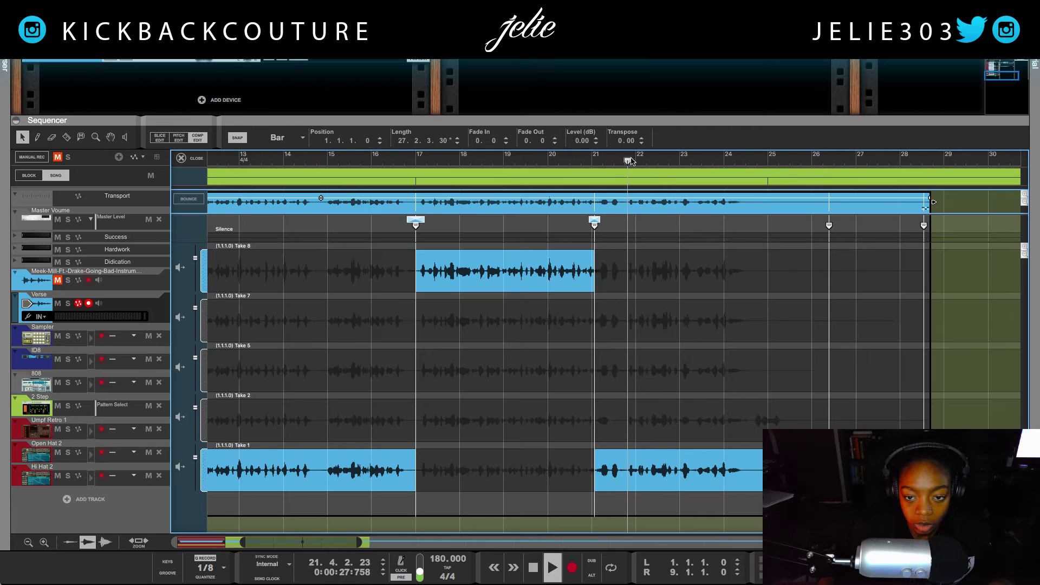
left_click(546, 159)
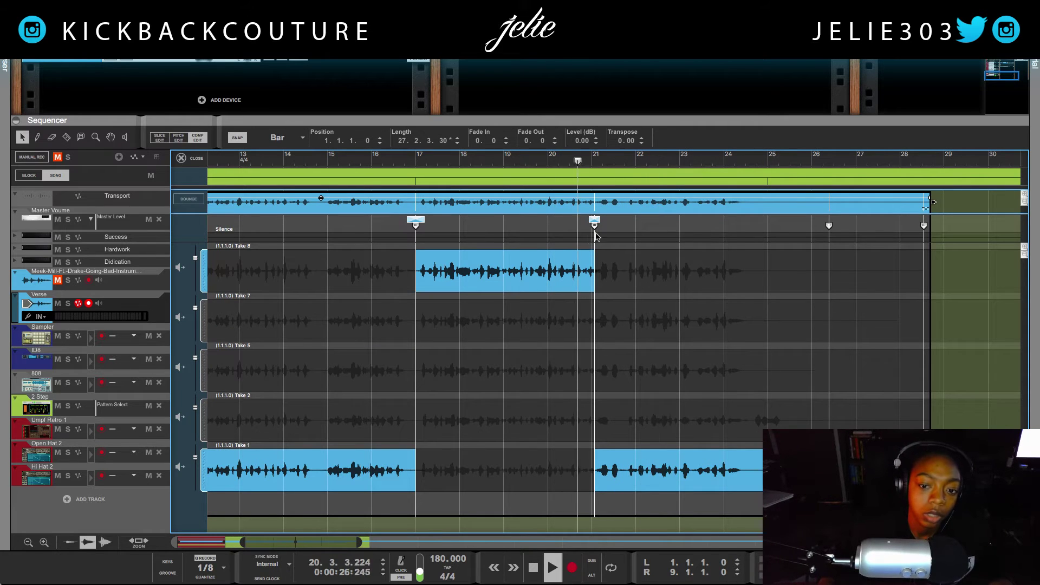
key("space")
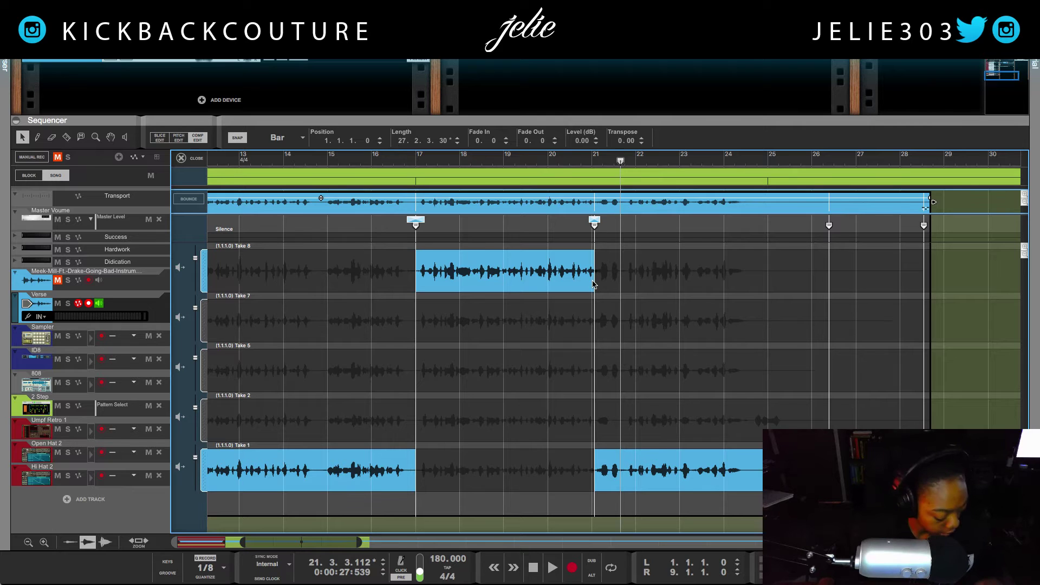
- Try the cut between Take 8 and Take 1 earlier, at 20.4.1.113.13, and play across it
key("h")
key("h")
key("h")
key("h")
key("h")
key("h")
key("h")
key("h")
key("h")
key("h")
key("h")
key("h")
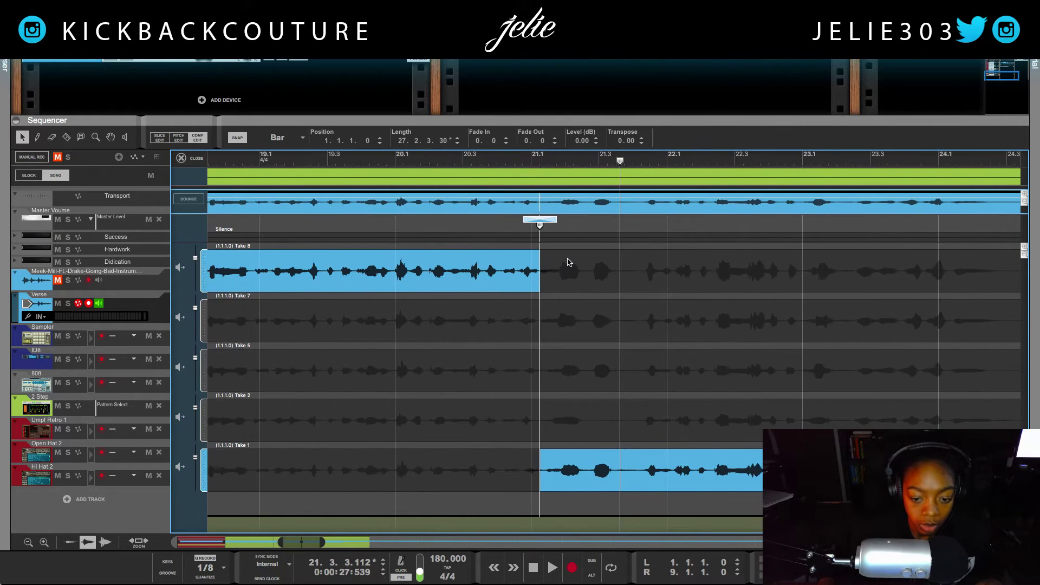
key("h")
key("h")
key("h")
key("h")
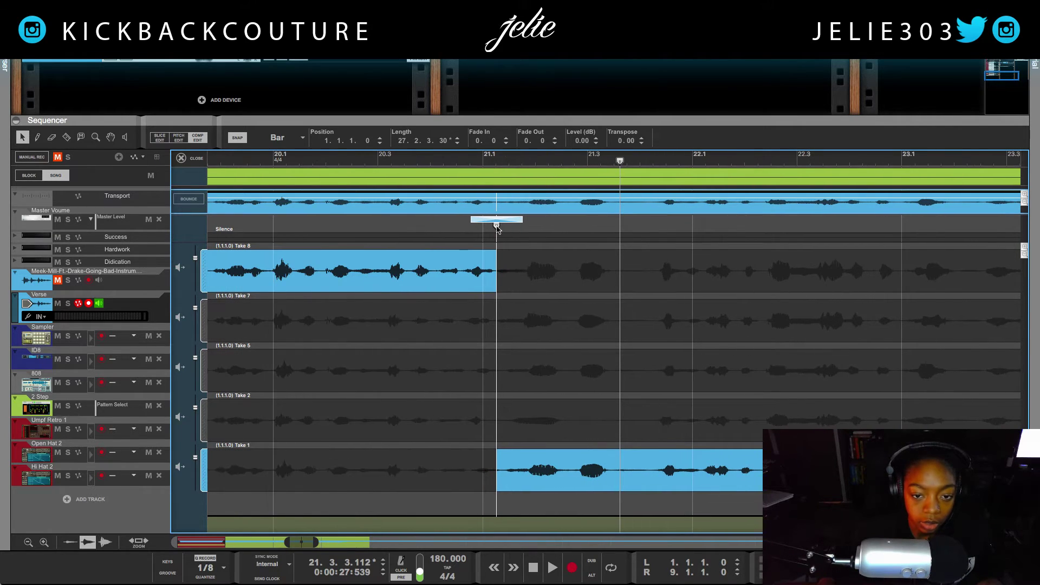
left_click(497, 225)
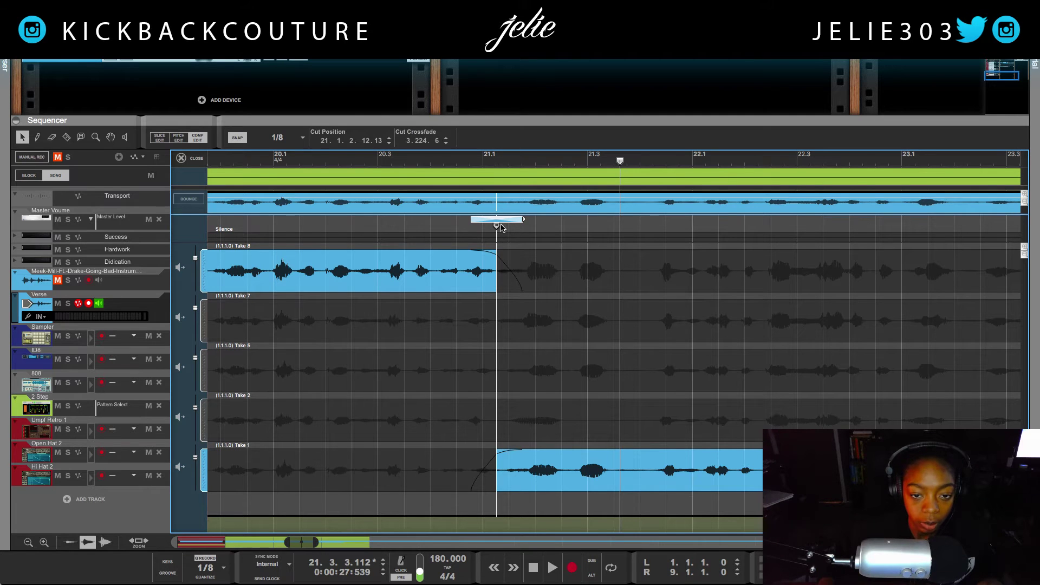
left_click_drag(501, 226, 444, 226)
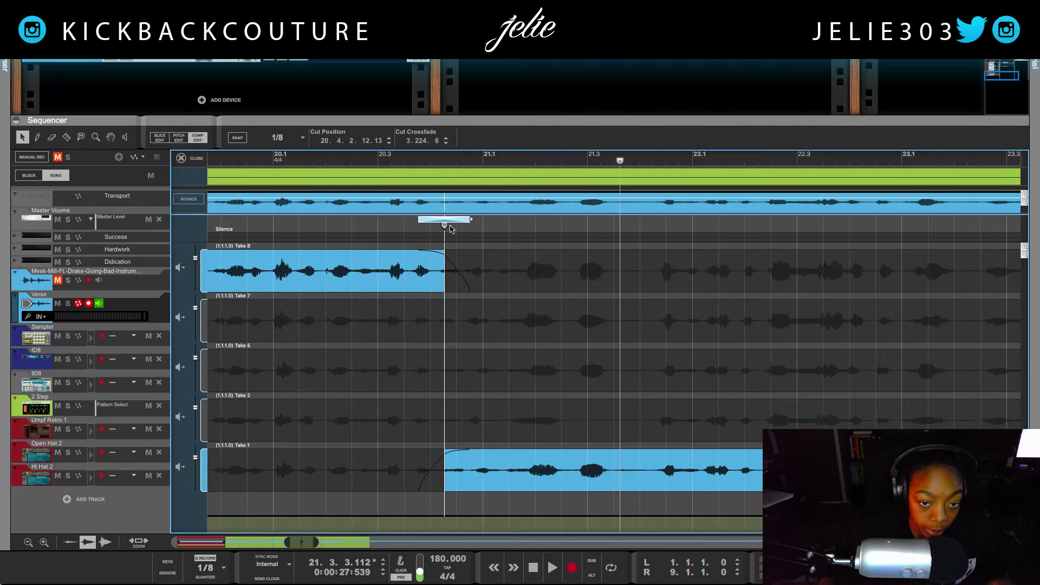
left_click_drag(448, 228, 437, 230)
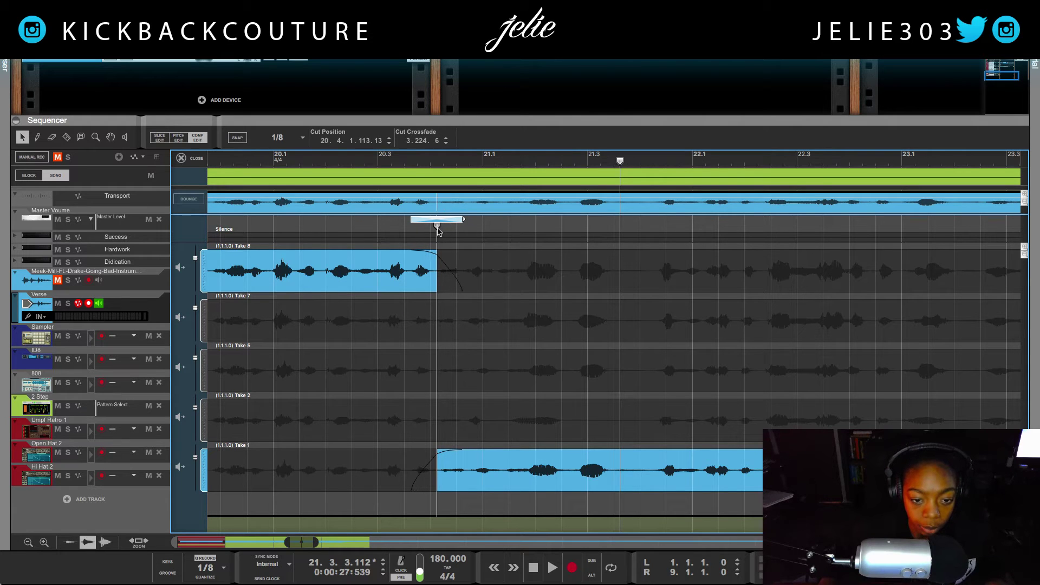
left_click(363, 164)
key("space")
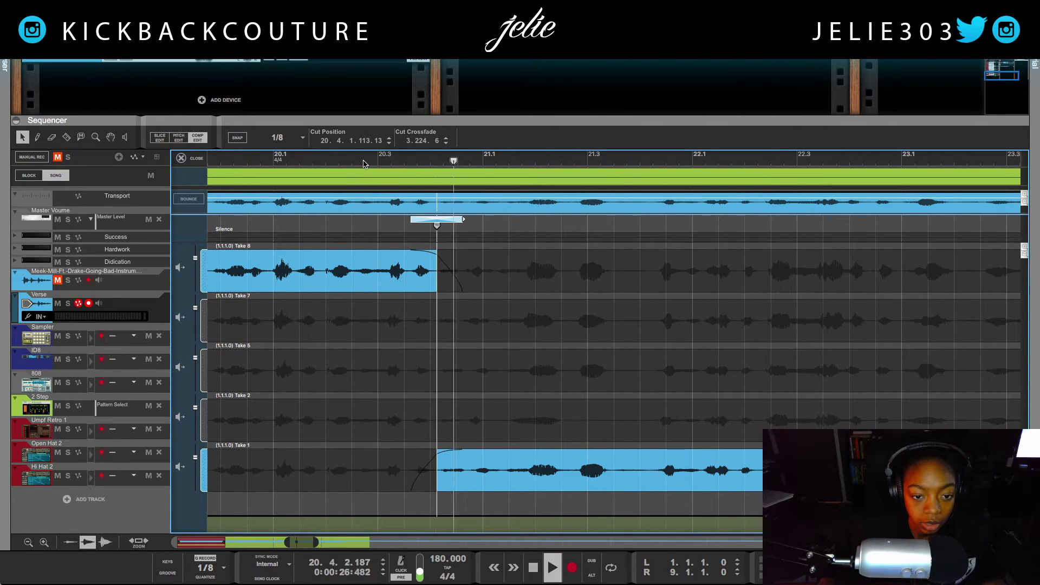
key("space")
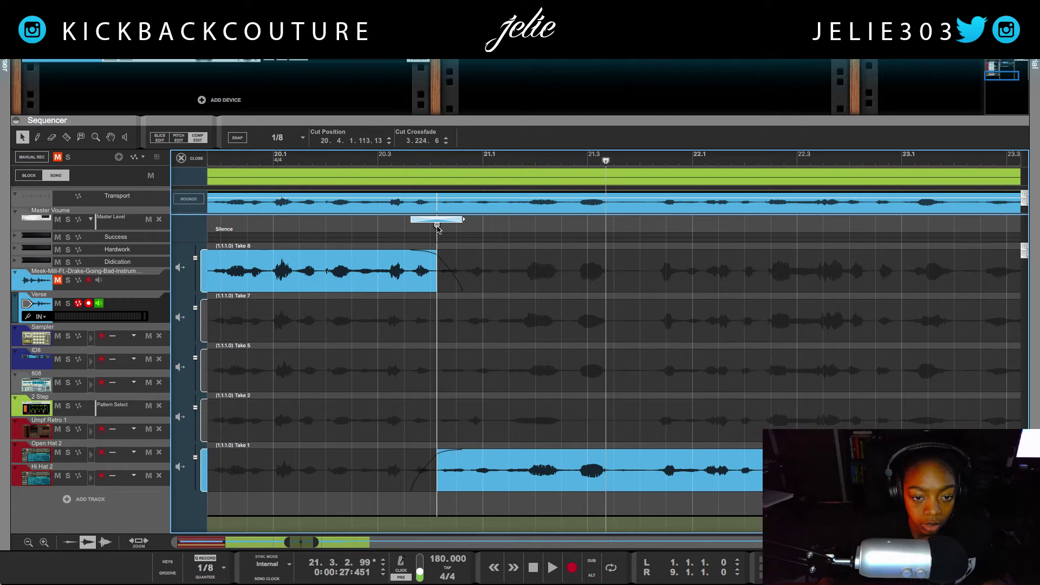
- Try the cut between Take 8 and Take 1 at 21.4.1.56.1 and play across it from about 20.2
left_click_drag(438, 228, 643, 250)
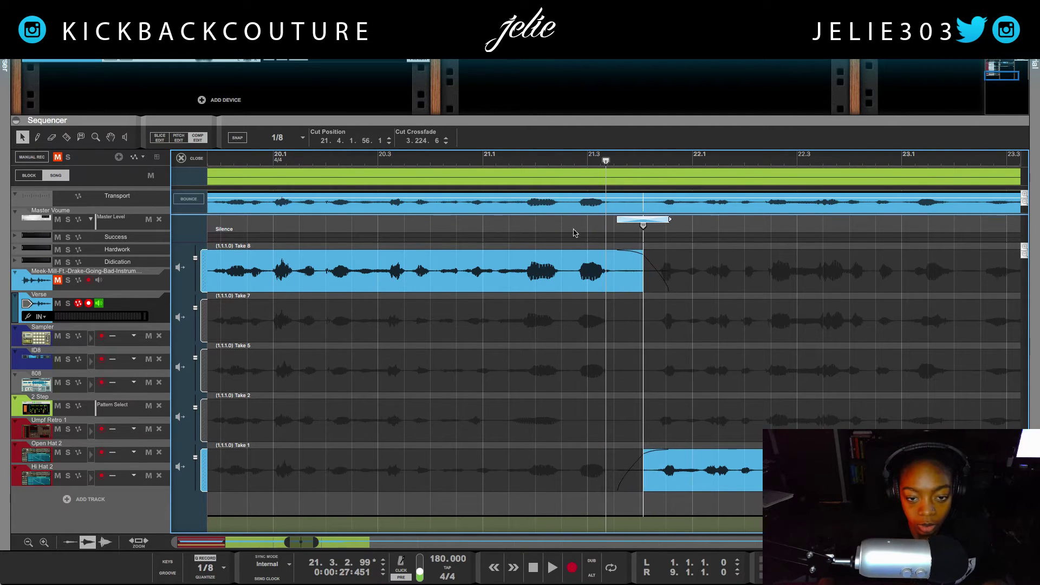
left_click(358, 159)
key("space")
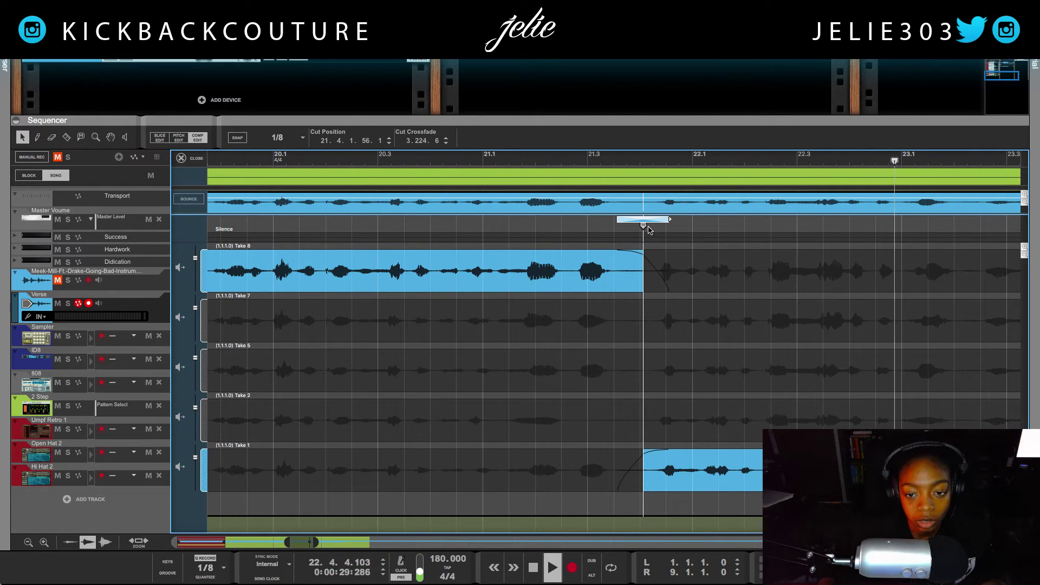
key("space")
- Set the cut between Take 8 and Take 1 to about 21.3.4.87.9 and play across it from bar 21
left_click_drag(648, 230, 631, 224)
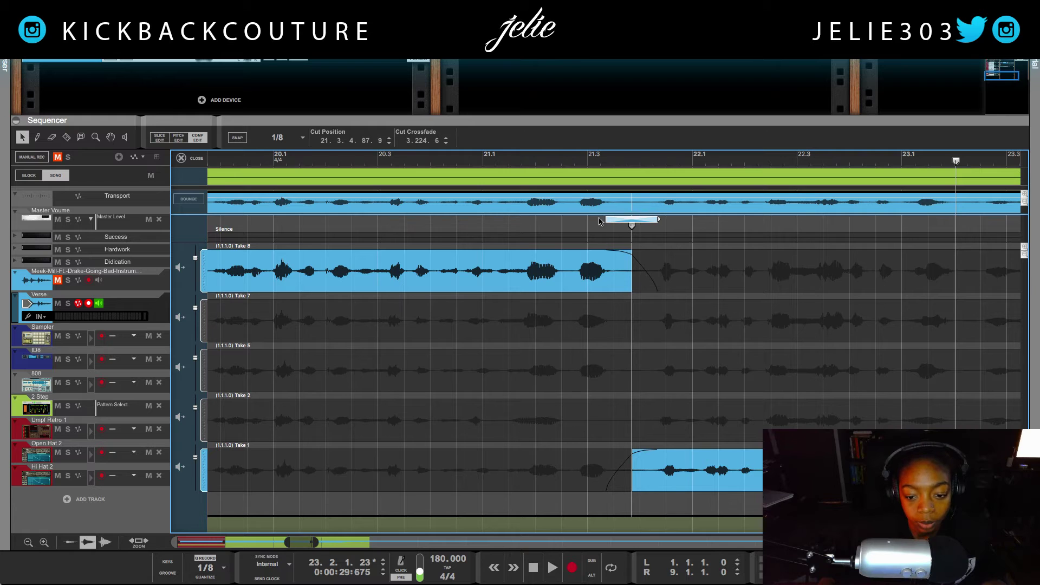
left_click(482, 159)
key("space")
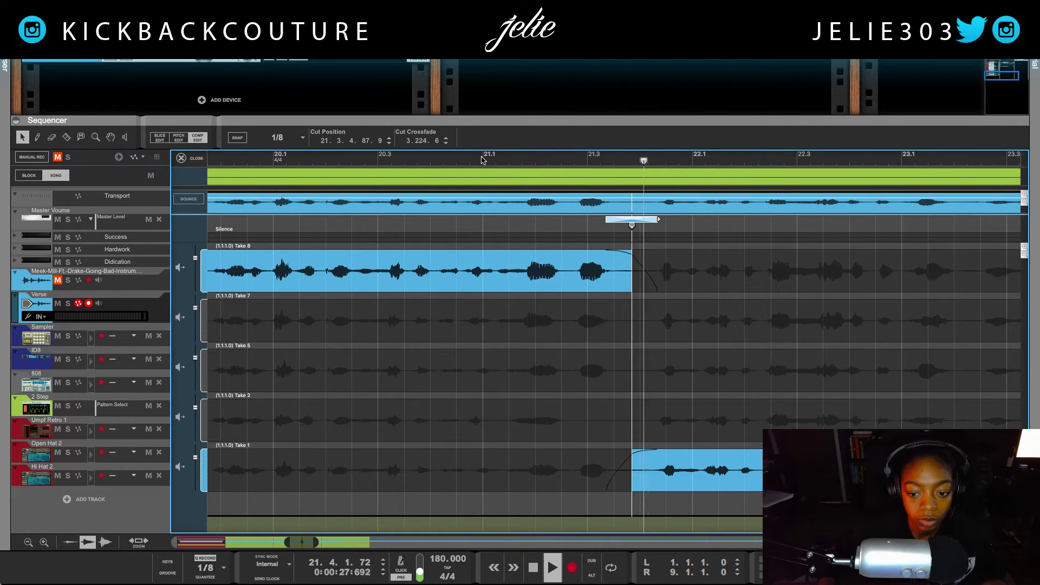
left_click_drag(316, 541, 436, 539)
key("space")
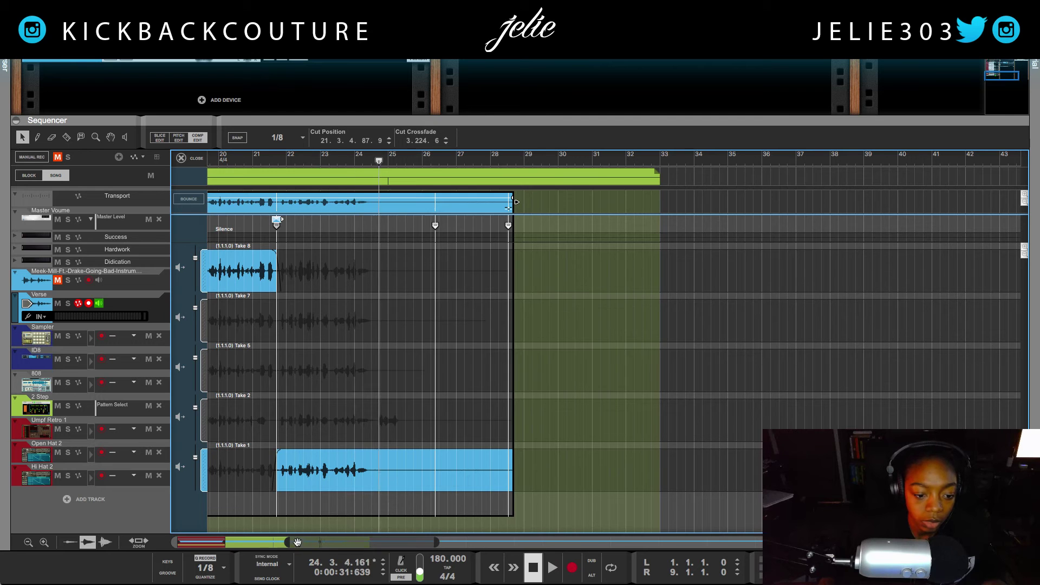
left_click_drag(290, 541, 174, 540)
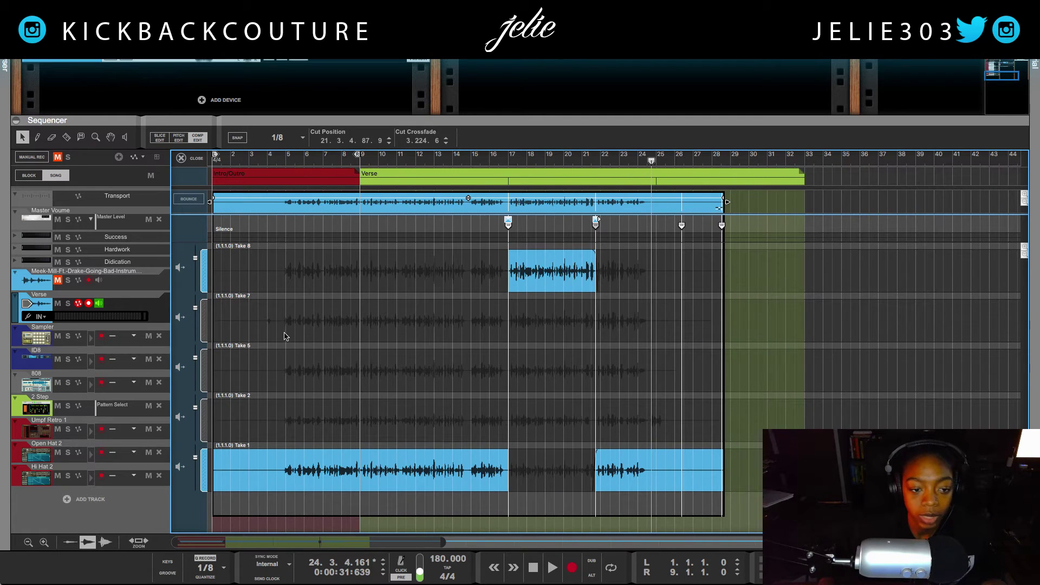
- Cut Takes 7, 5 and 8 with the Razor tool at eight points between bars 9 and 24, assigning segments to the clicked takes
key("r")
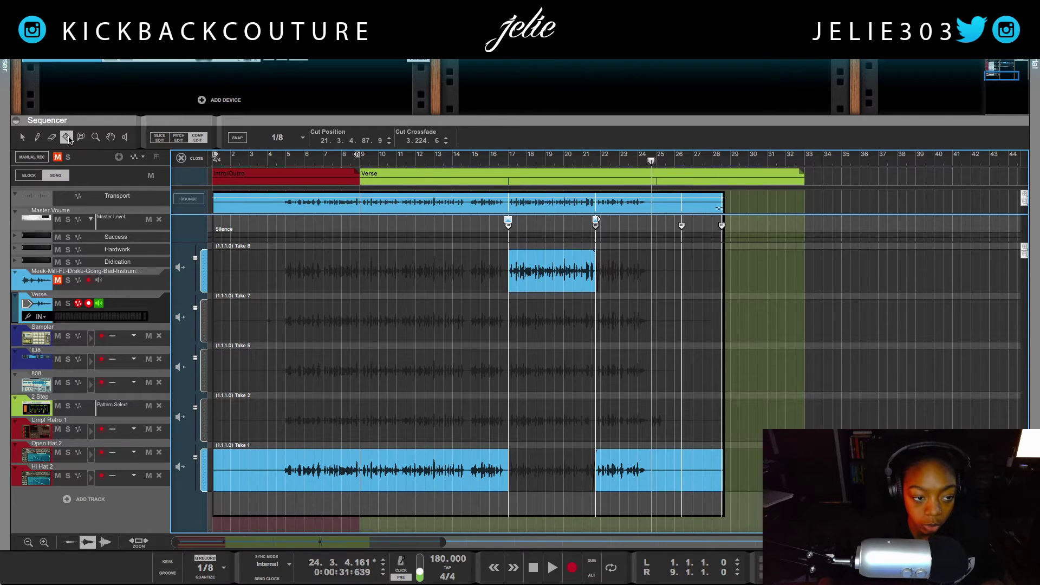
left_click(360, 320)
left_click(549, 320)
left_click(402, 325)
left_click(413, 374)
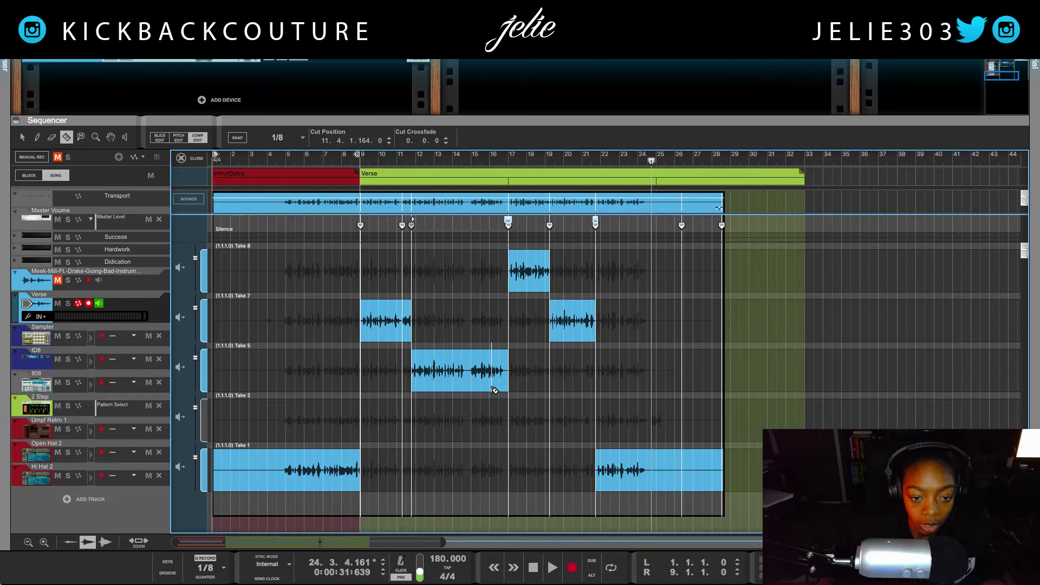
left_click(491, 387)
left_click(596, 360)
left_click(634, 349)
left_click(629, 287)
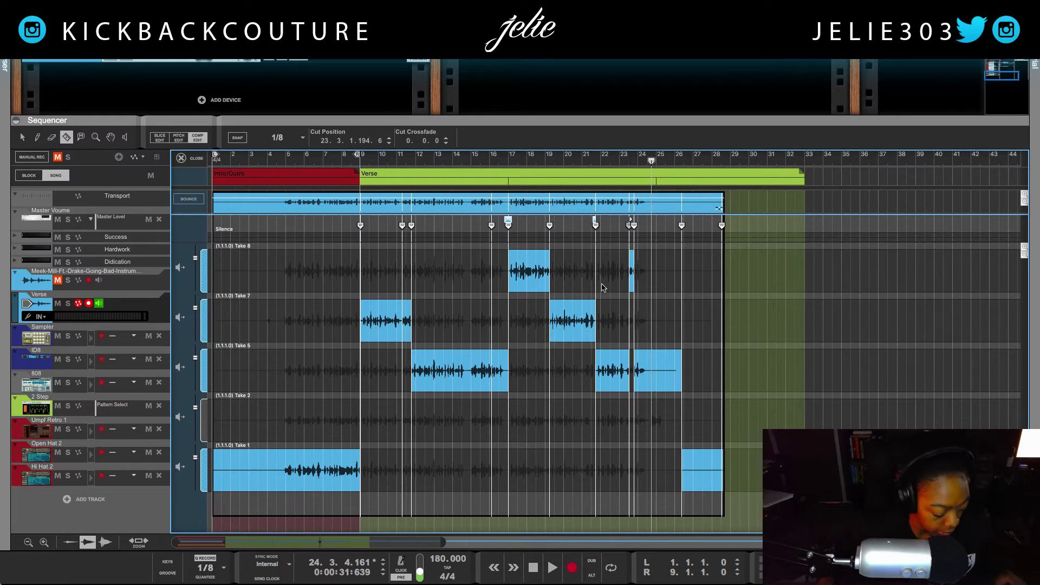
- Undo all the Razor cuts just made across Takes 7, 5 and 8
key("ctrl+z")
key("ctrl+z")
key("ctrl+z")
key("ctrl+z")
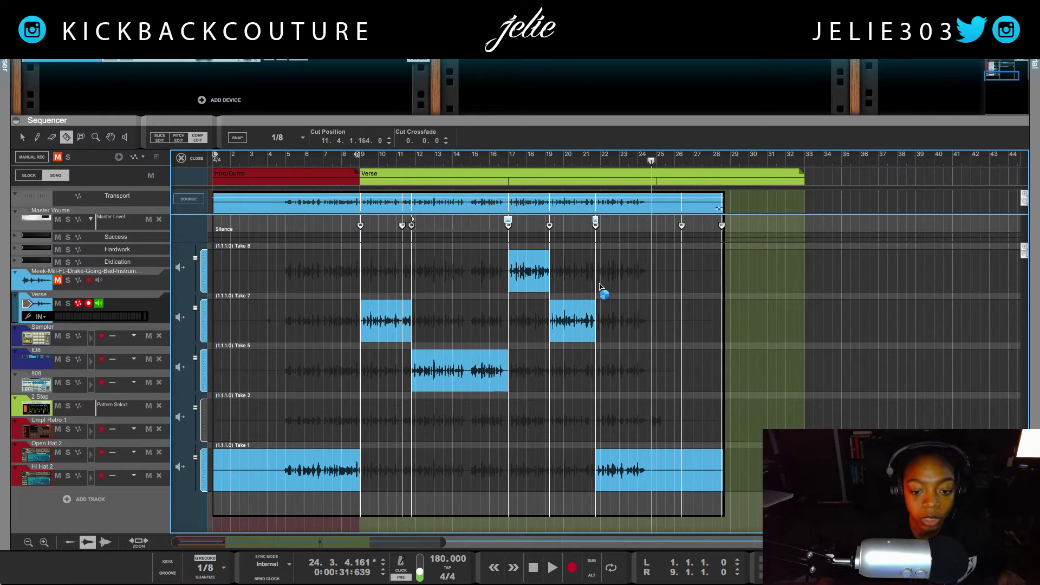
key("ctrl+z")
key("ctrl+z")
key("ctrl+z")
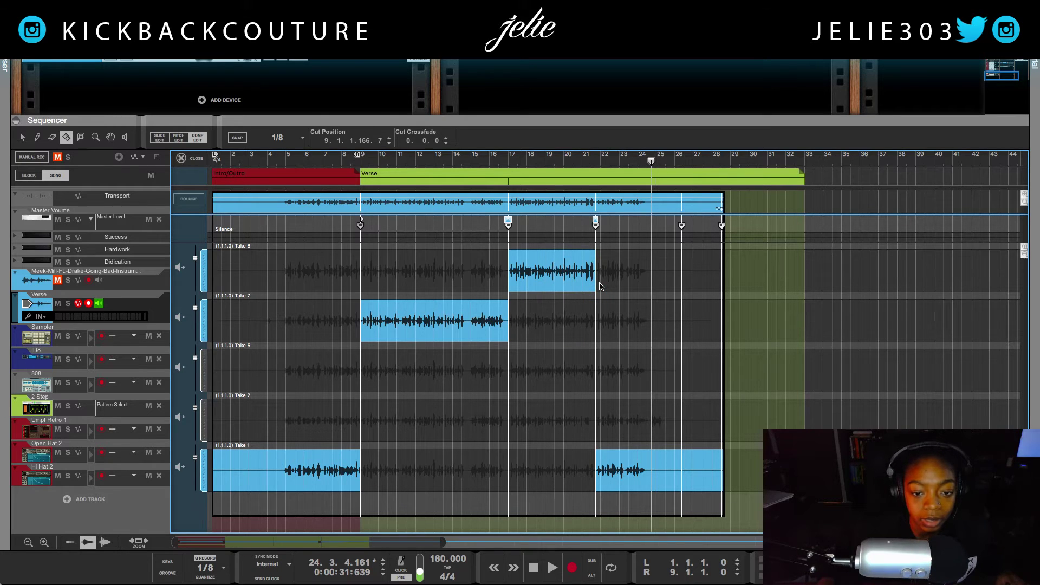
key("ctrl+z")
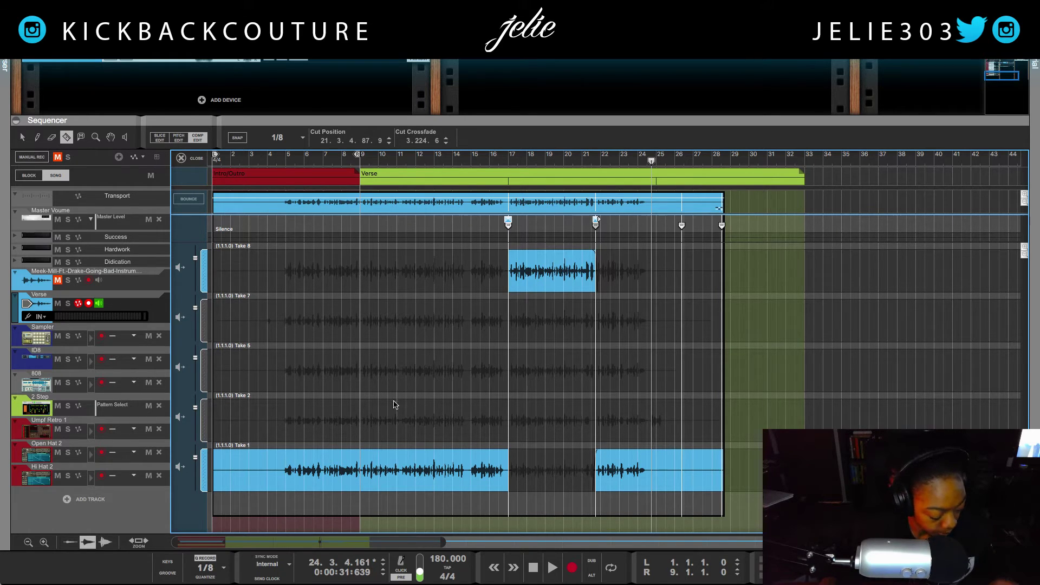
- Add a fade-out of about 7.89 to the end of the Verse clip
key("q")
key("h")
key("h")
key("h")
key("h")
key("h")
key("h")
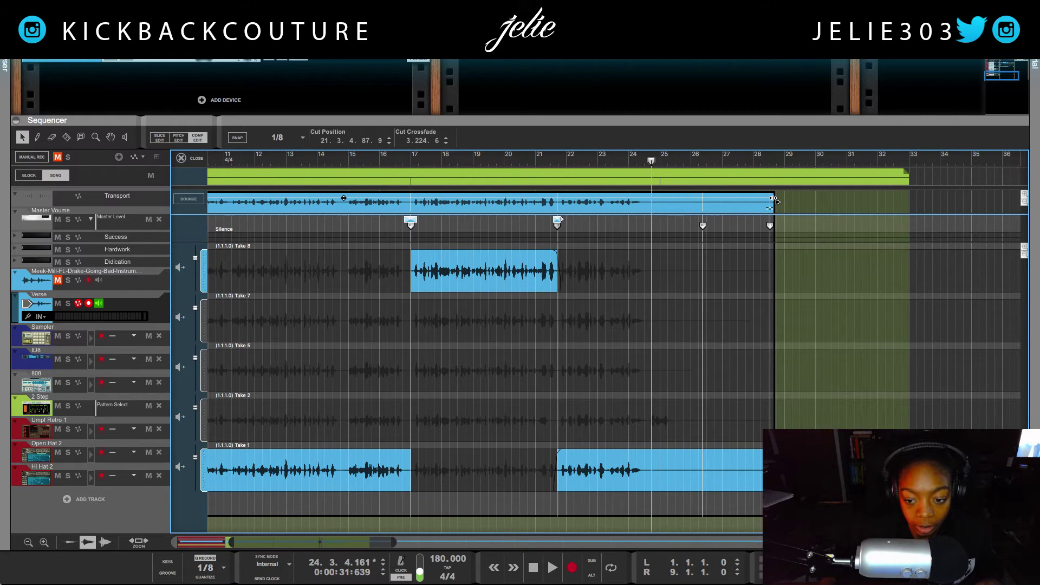
left_click(773, 200)
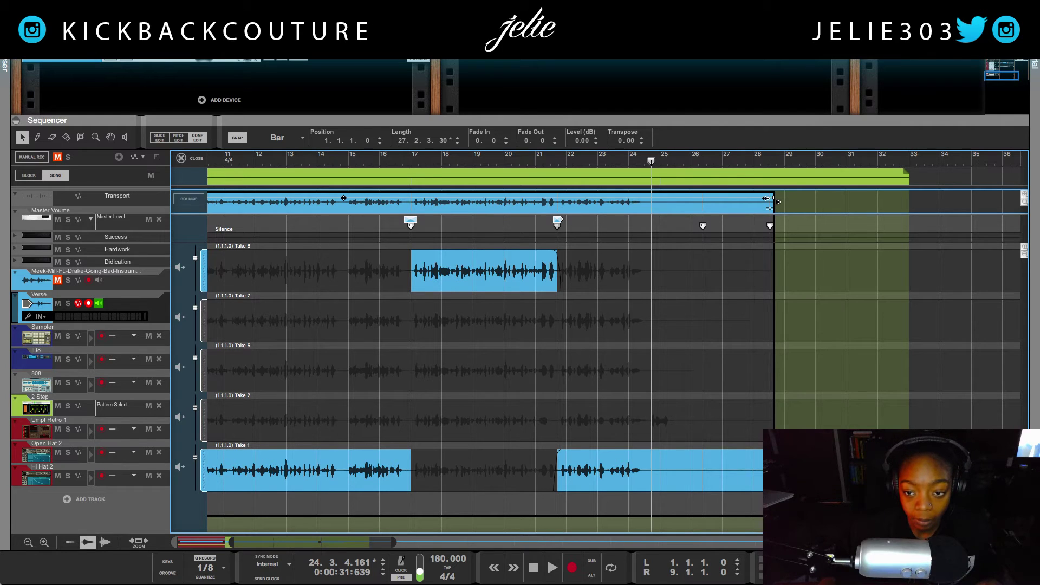
left_click_drag(766, 198, 752, 198)
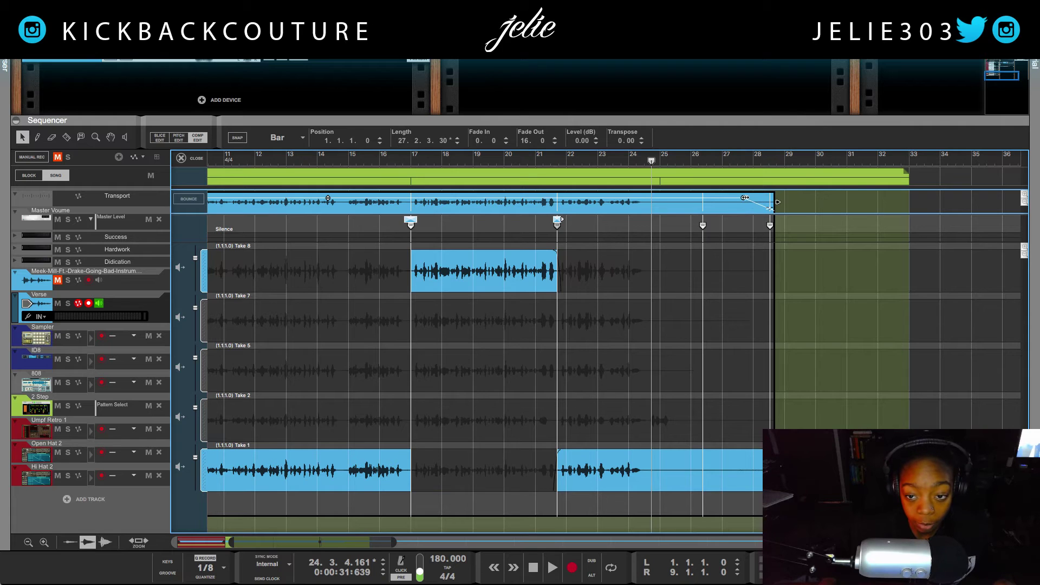
left_click_drag(745, 197, 761, 199)
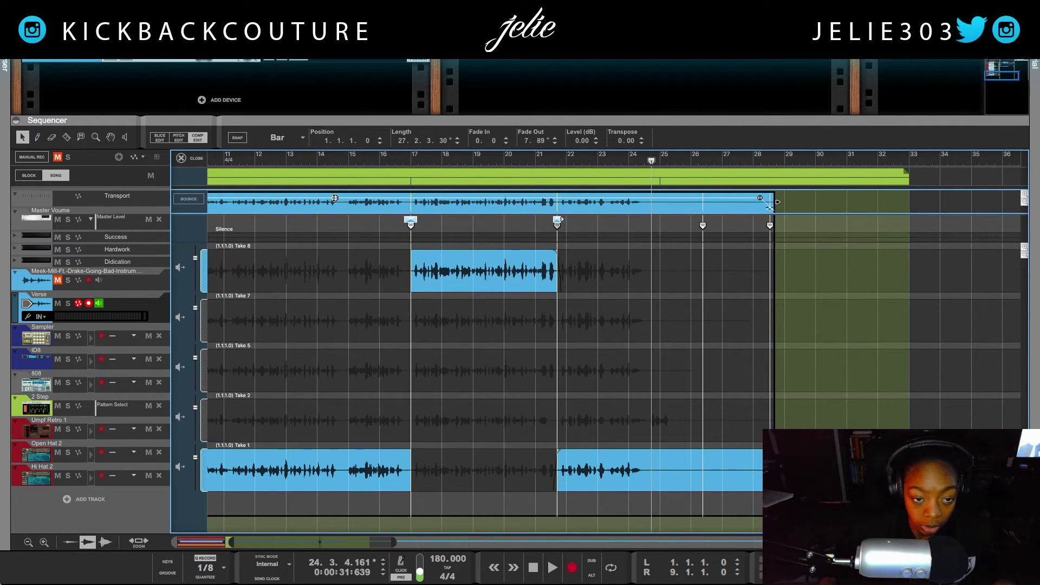
- Try lowering the Verse clip's level to about -0.72 dB and undo that change
left_click_drag(337, 198, 341, 205)
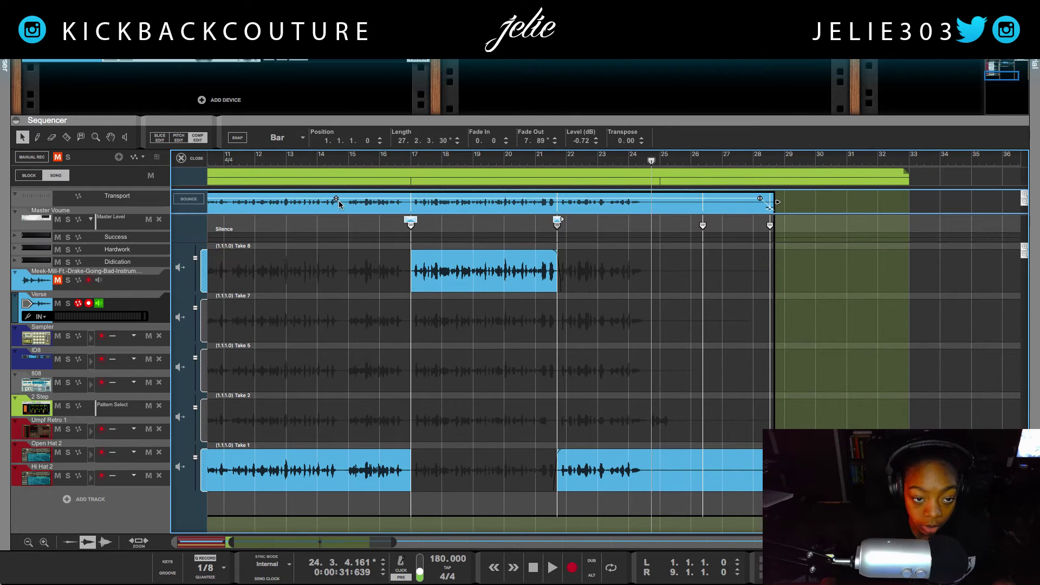
key("super+z")
- Give the start of the Verse clip a long fade-in of about 58.171
scroll(346, 379, "left", 8)
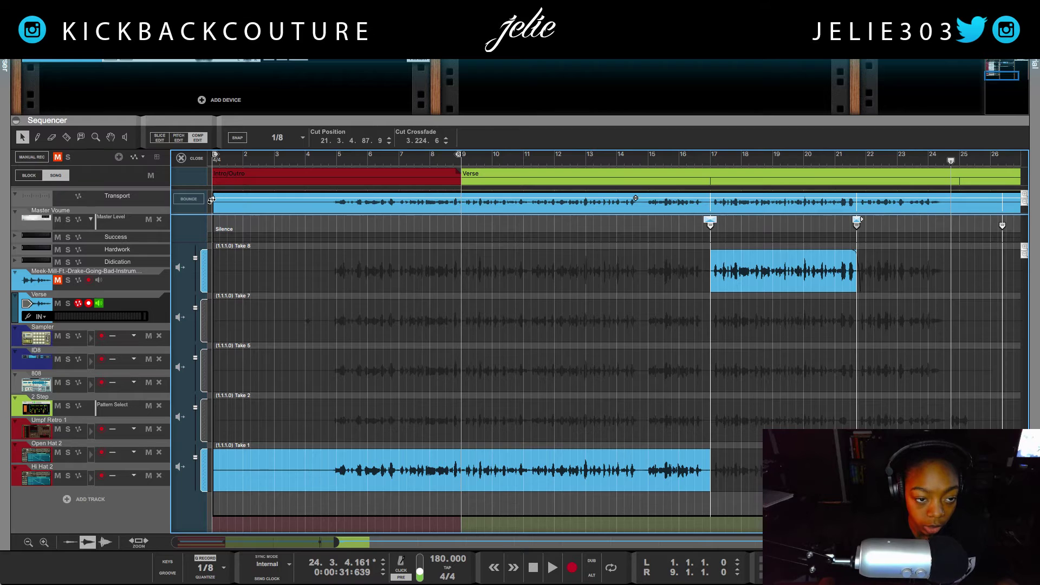
left_click_drag(211, 201, 327, 207)
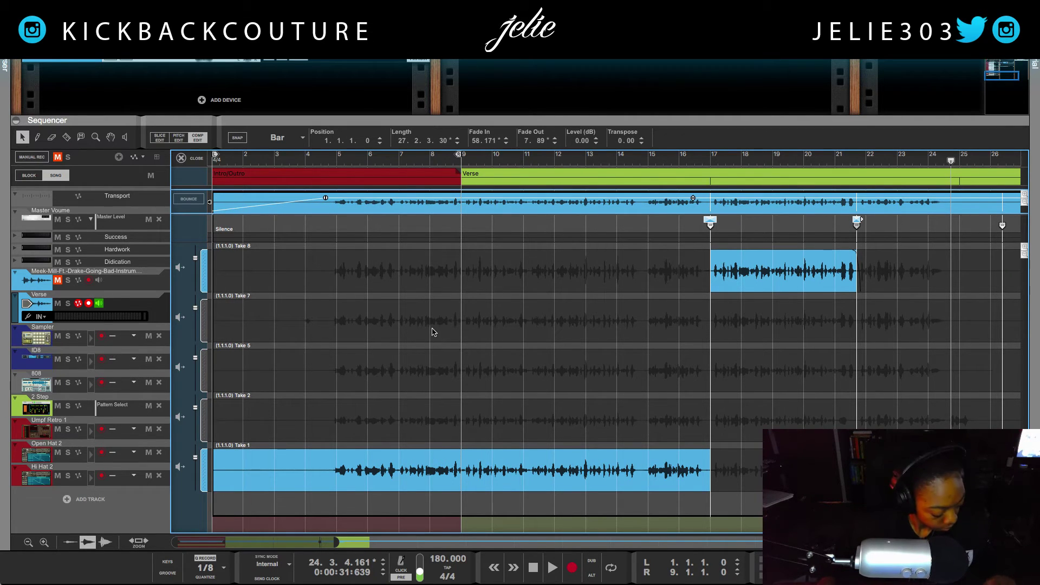
- Select the active Take 8 and Take 1 segments in turn to examine which parts make up the comp
scroll(429, 332, "down", 3)
scroll(483, 306, "down", 3)
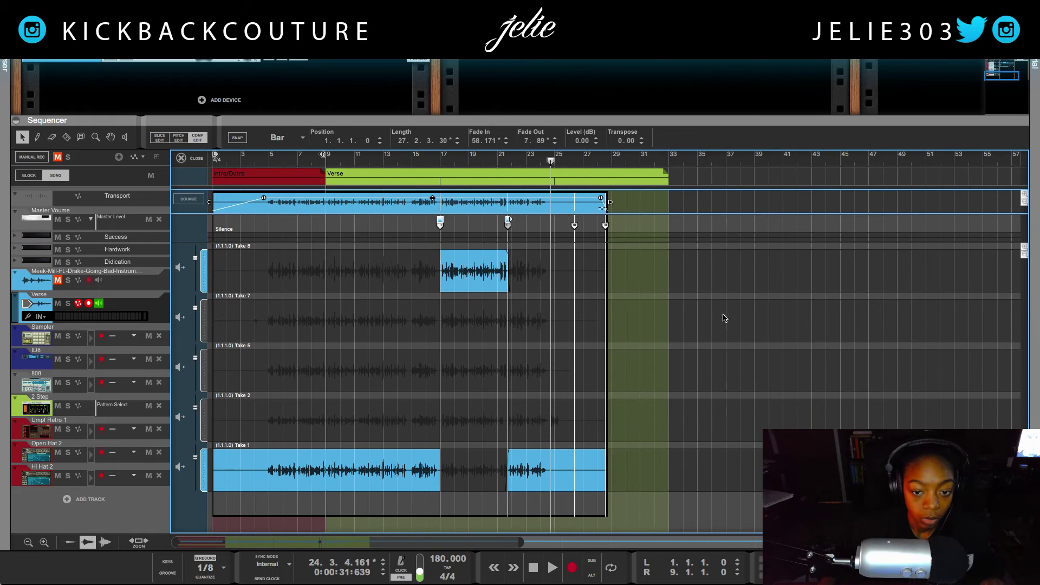
left_click(410, 332)
left_click(461, 282)
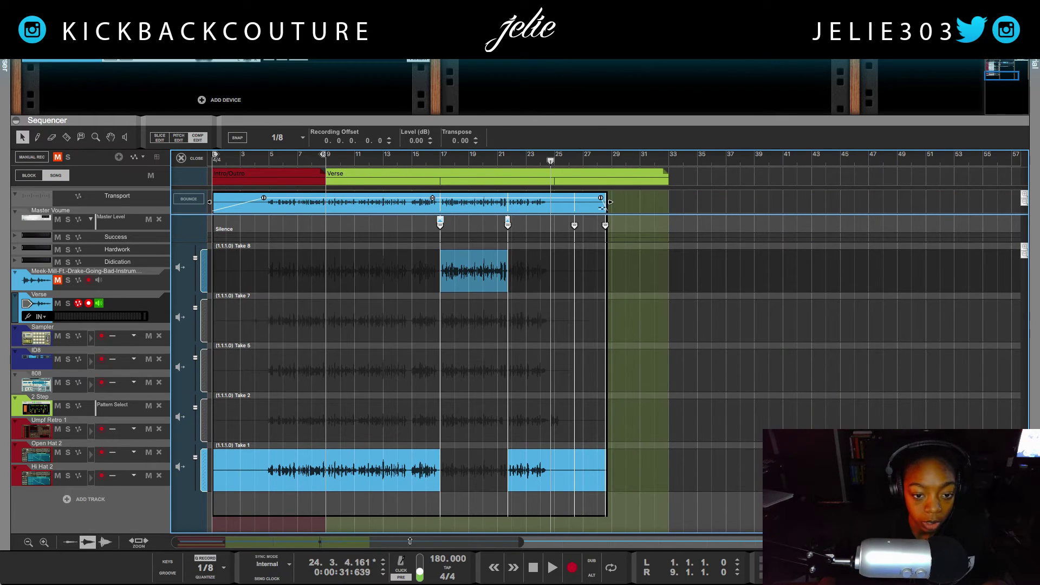
left_click(326, 473)
left_click(464, 274)
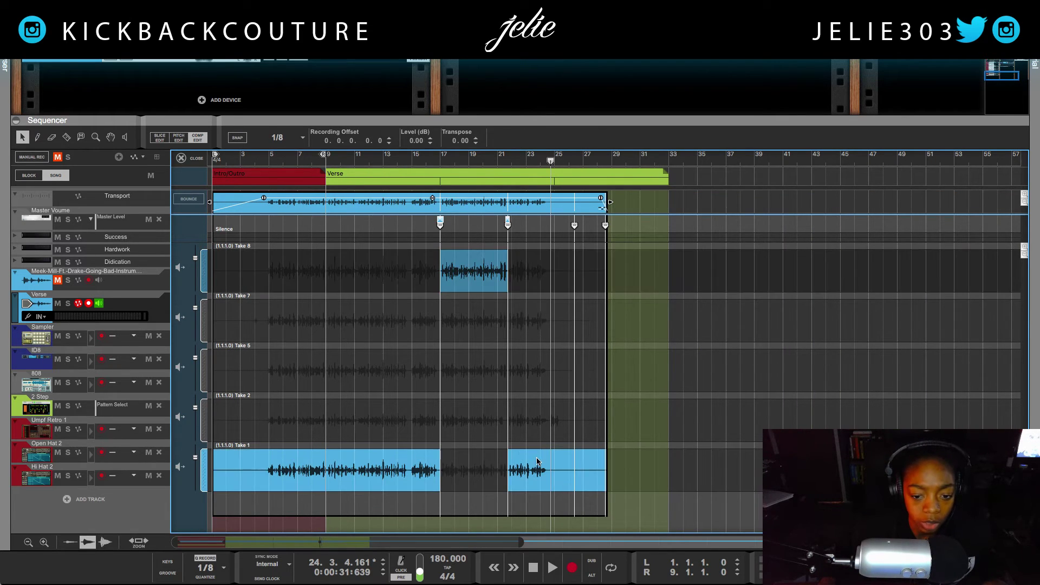
left_click(539, 469)
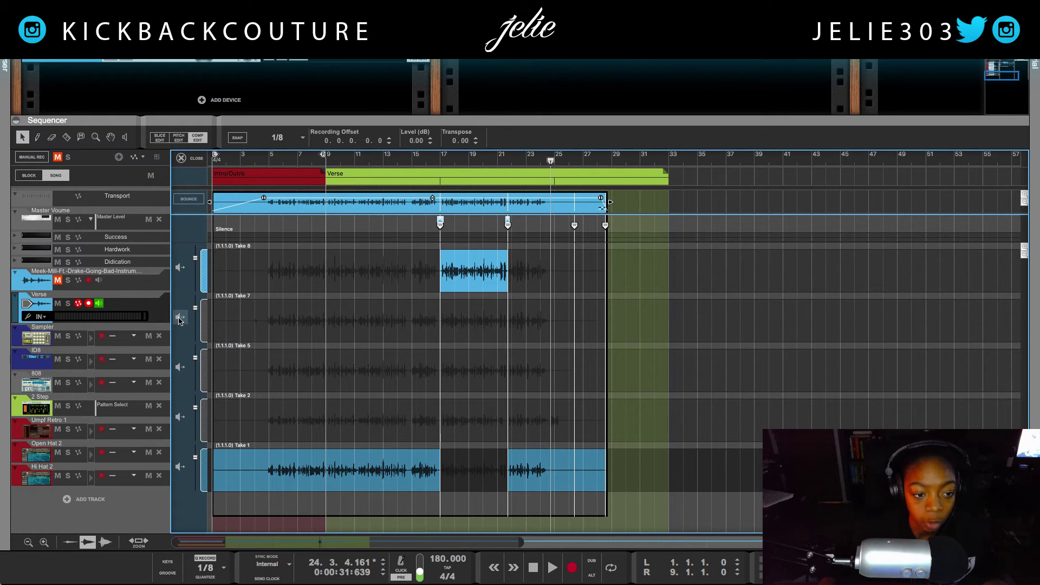
- Switch playback to Take 8 alone, return to the comp, and try moving Take 5 within the take order
left_click(181, 267)
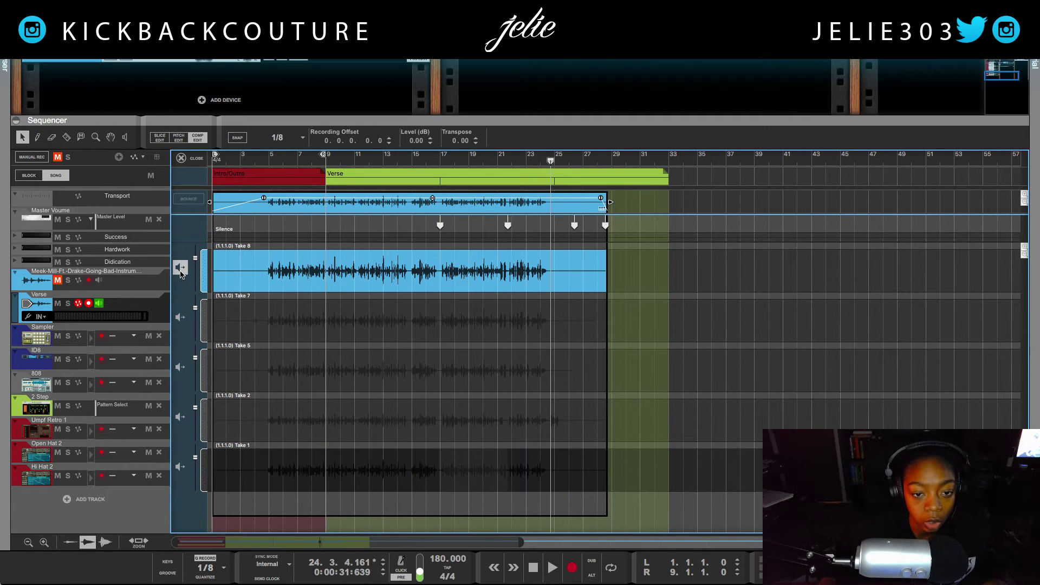
left_click(181, 269)
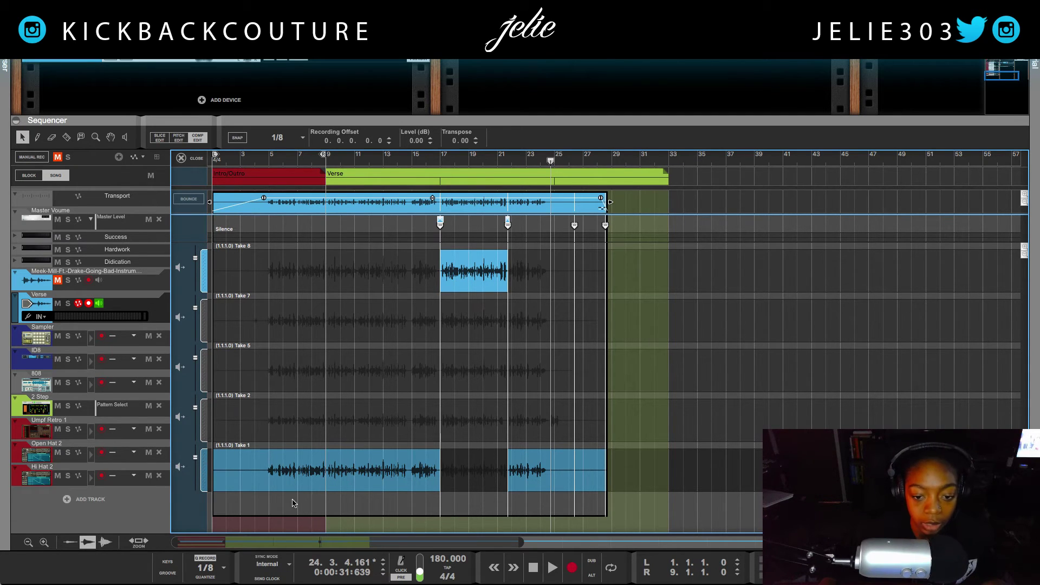
mouse_move(201, 479)
left_mouse_down()
mouse_move(206, 429)
mouse_move(205, 485)
left_mouse_up()
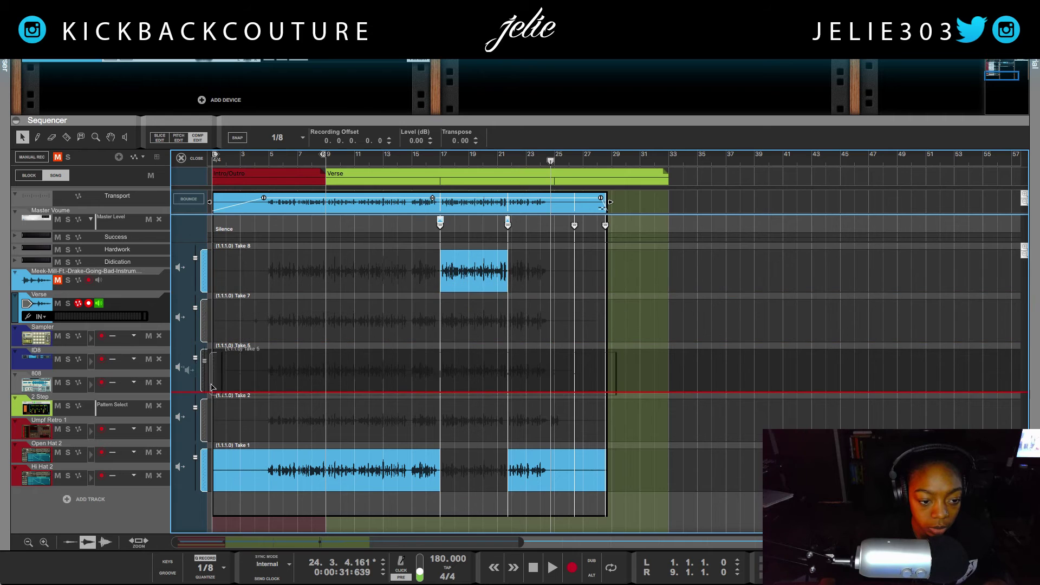
- Trim the end of the Verse clip back to just before bar 25, for a length of about 24.0.0.160
key("h")
key("h")
key("h")
key("h")
key("h")
key("h")
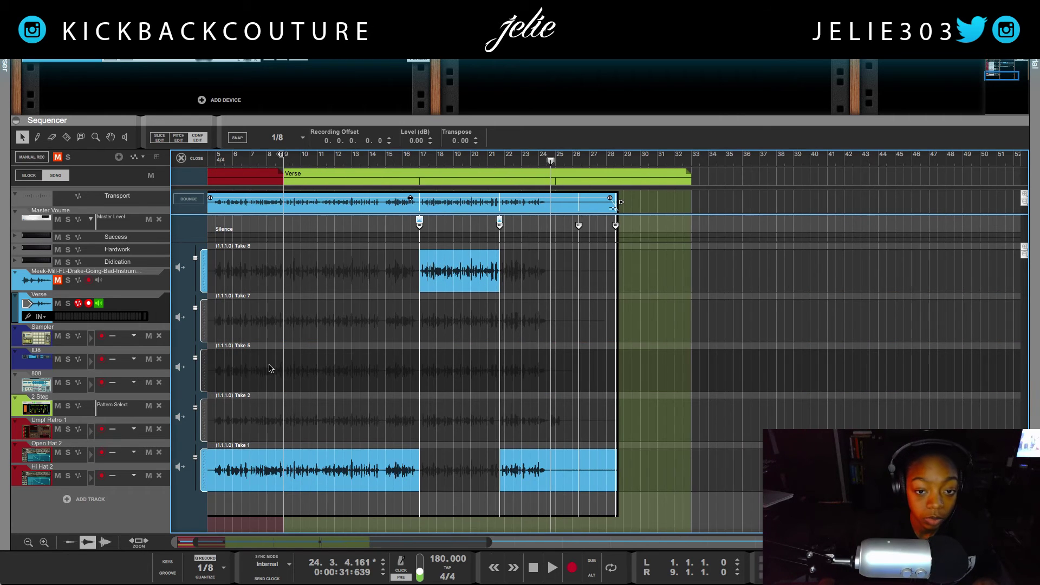
scroll(401, 350, "left", 5)
scroll(408, 350, "left", 2)
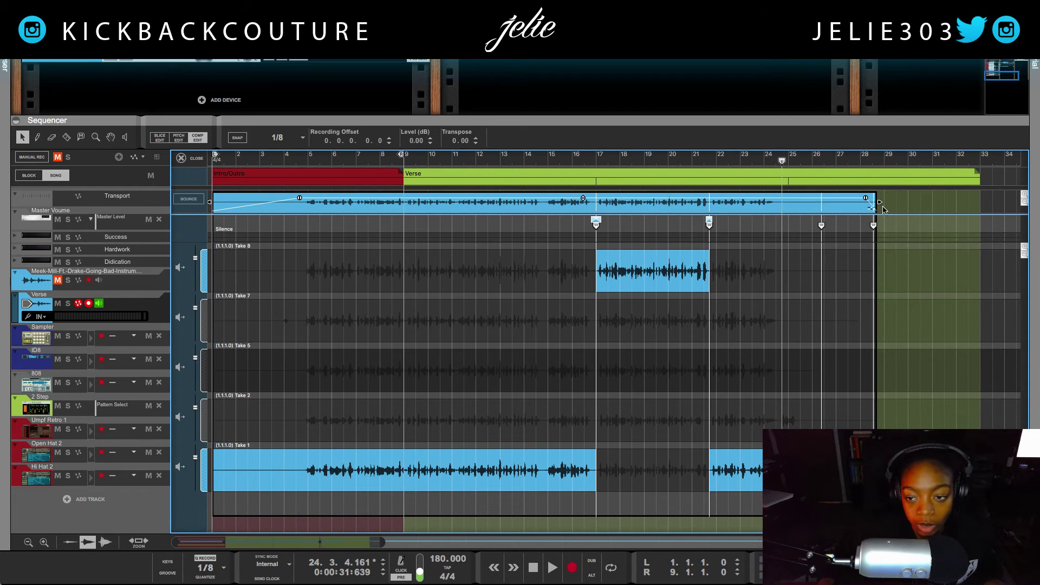
left_click_drag(878, 203, 790, 210)
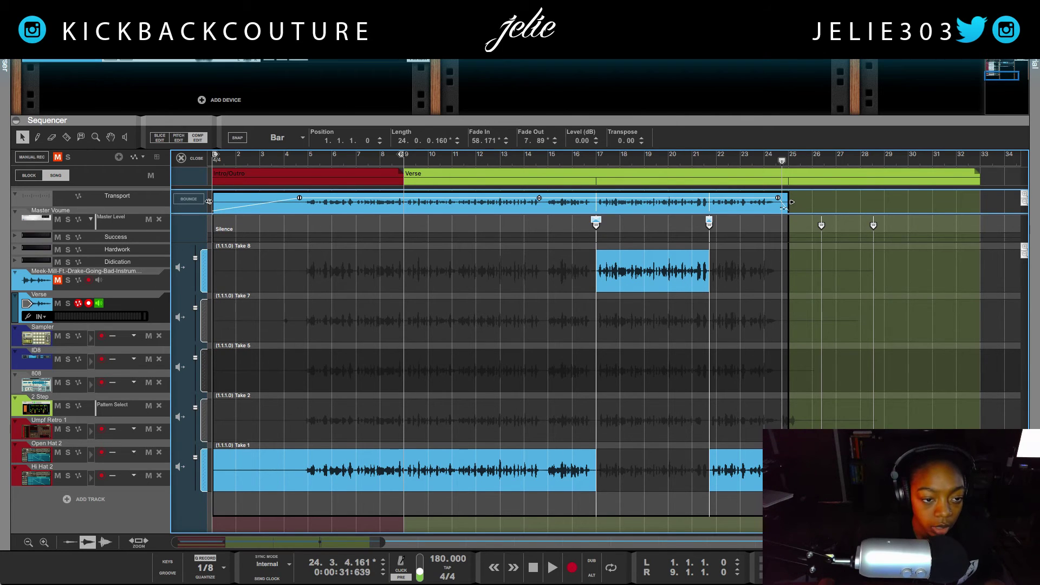
- Trim the start of the Verse clip to about 4.2.1.164 and shorten its fade-in to about 6.179
left_click_drag(209, 200, 257, 208)
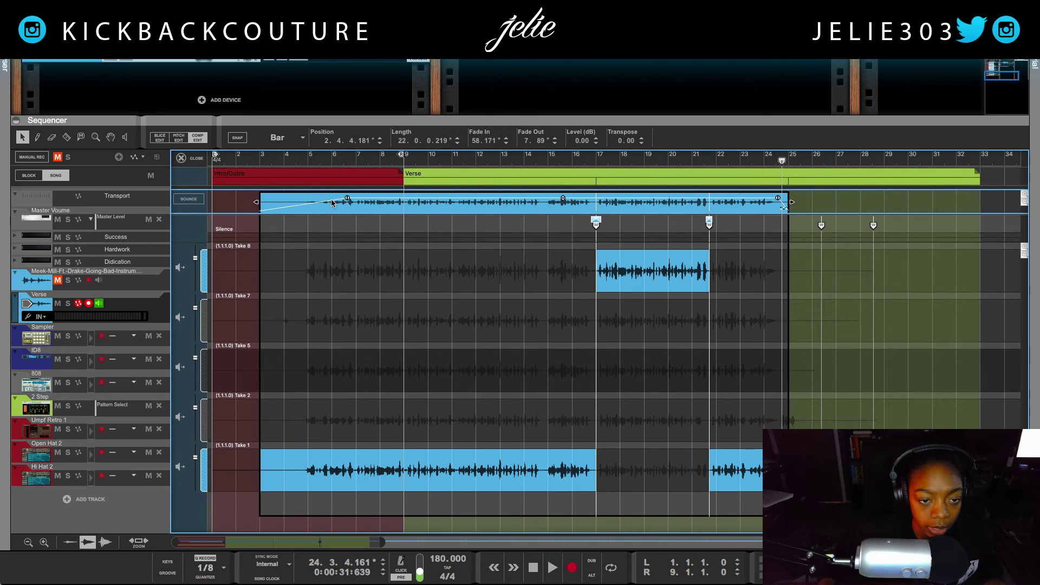
left_click_drag(345, 198, 293, 189)
mouse_move(289, 189)
left_mouse_down()
mouse_move(259, 201)
mouse_move(288, 202)
left_mouse_up()
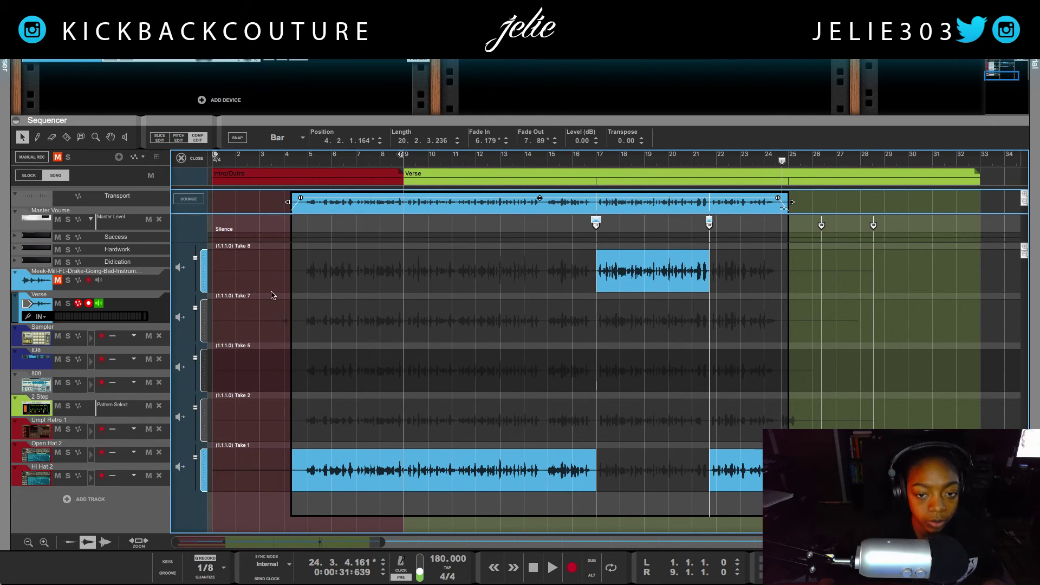
- Bounce the Verse comp to a new take, look over the take rows, then undo back past the bounce
left_click(189, 200)
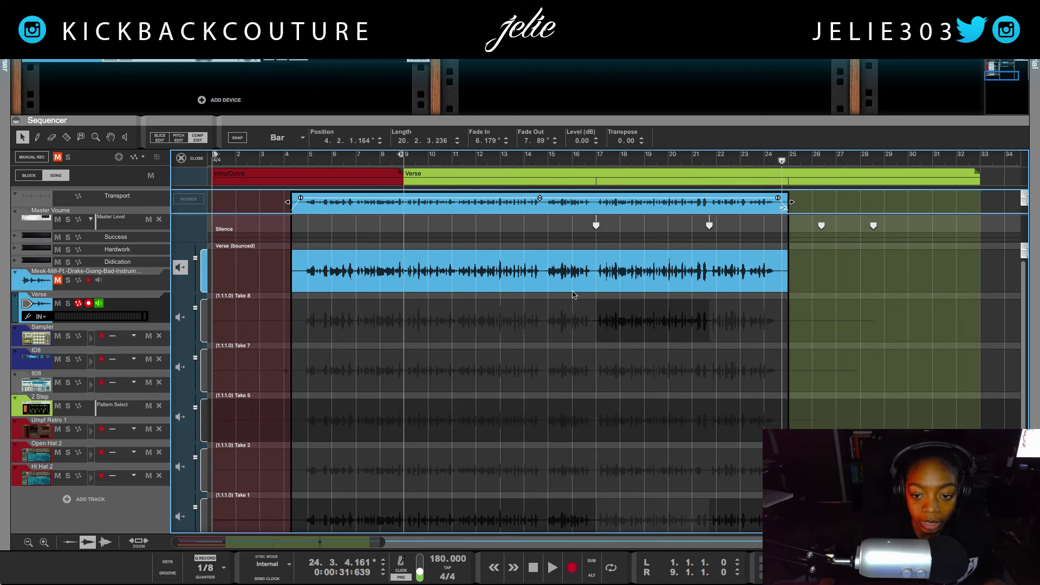
scroll(590, 380, "down", 2)
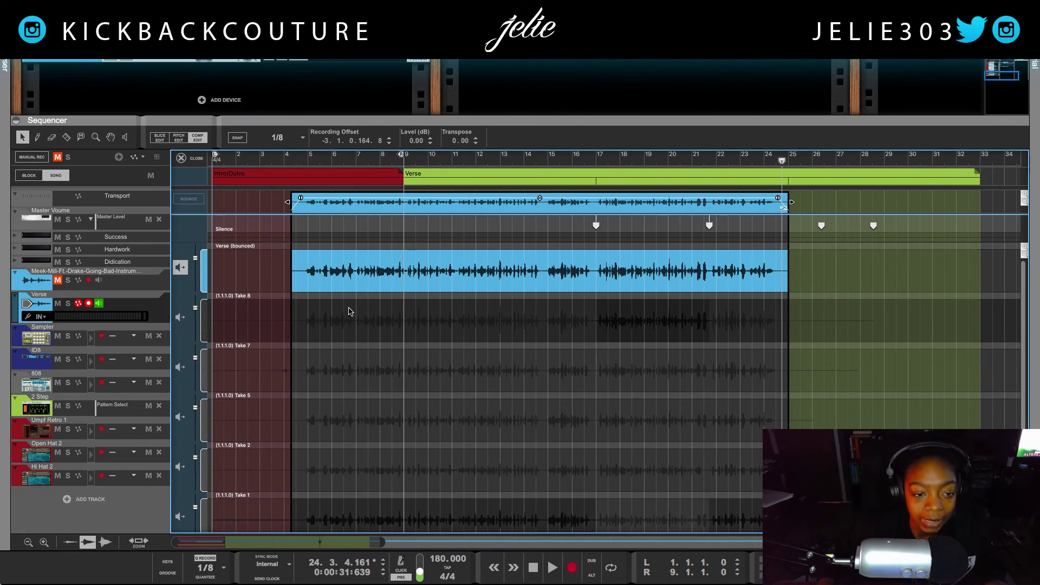
key("r")
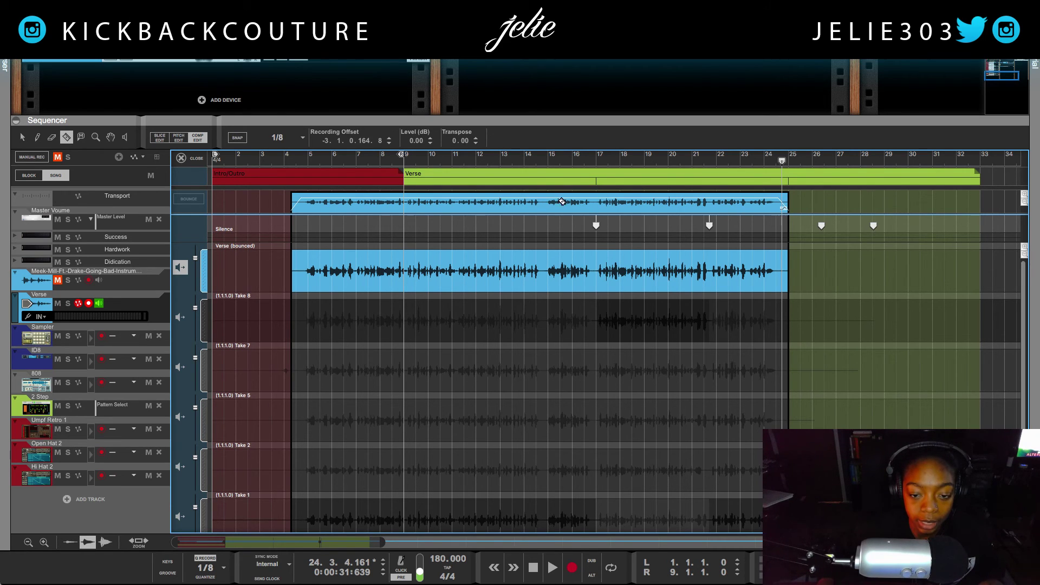
scroll(515, 439, "down", 1)
scroll(511, 436, "down", 1)
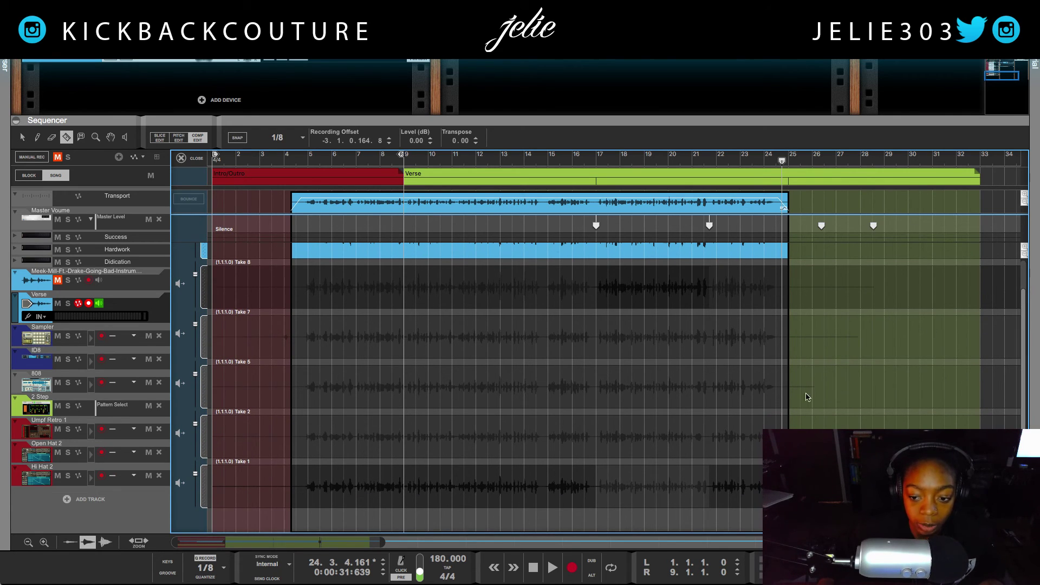
scroll(436, 353, "up", 2)
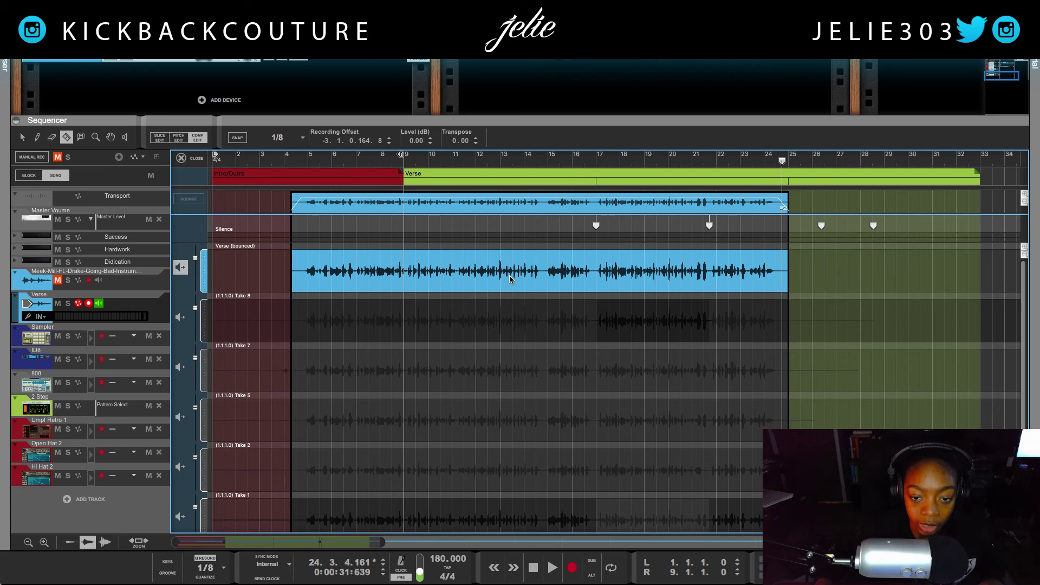
left_click(545, 286)
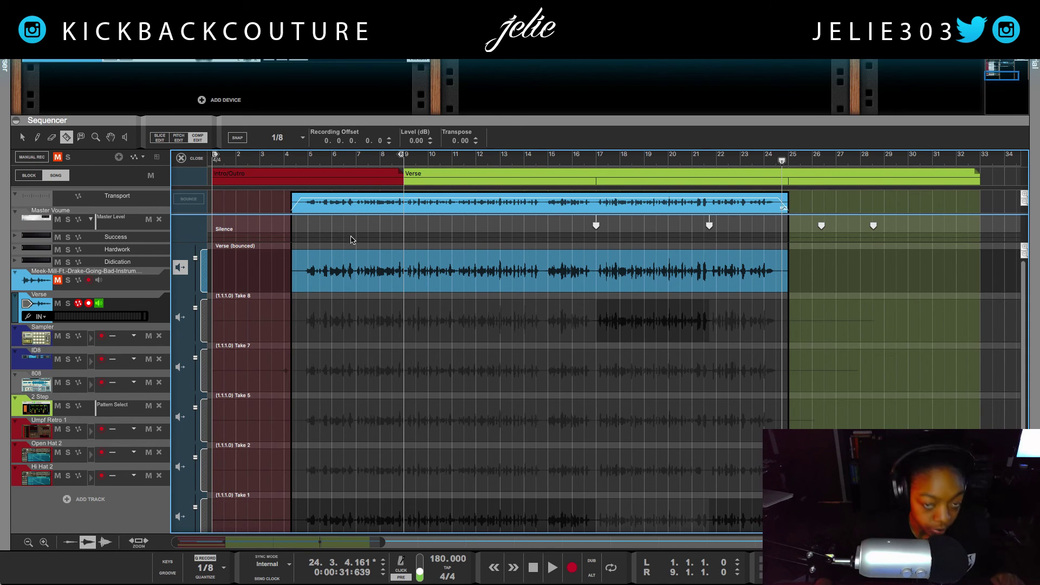
key("super+z")
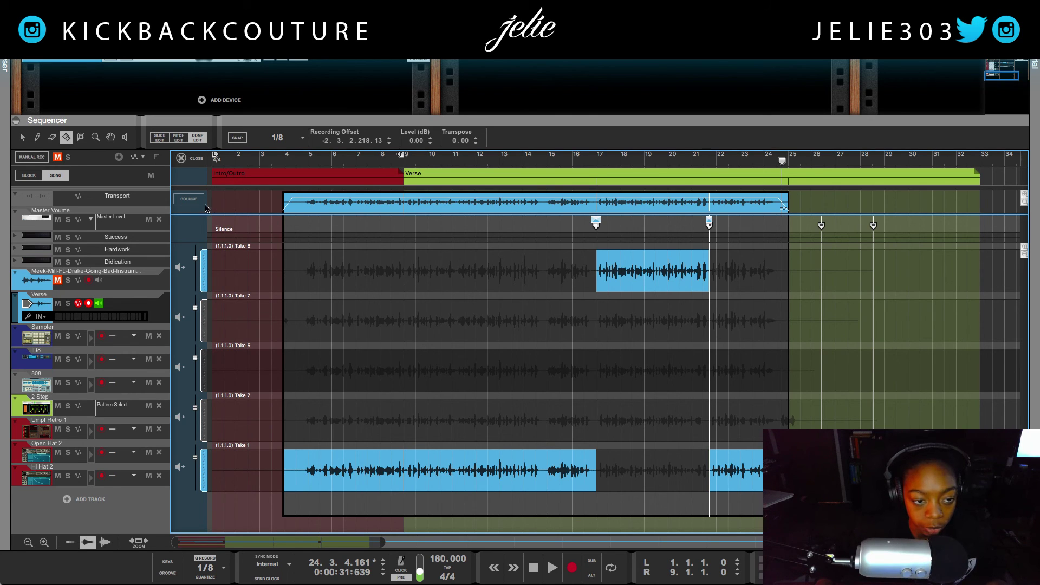
- Try a Razor cut on Take 8 and one through the whole clip at about 11.3.2.144, undoing each
left_click(466, 283)
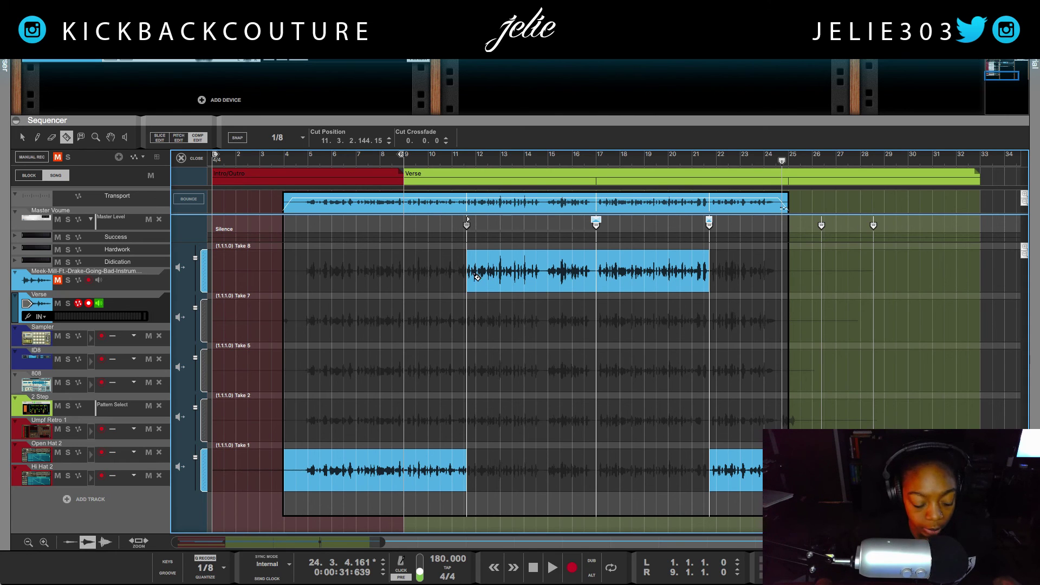
key("super+z")
left_click(468, 200)
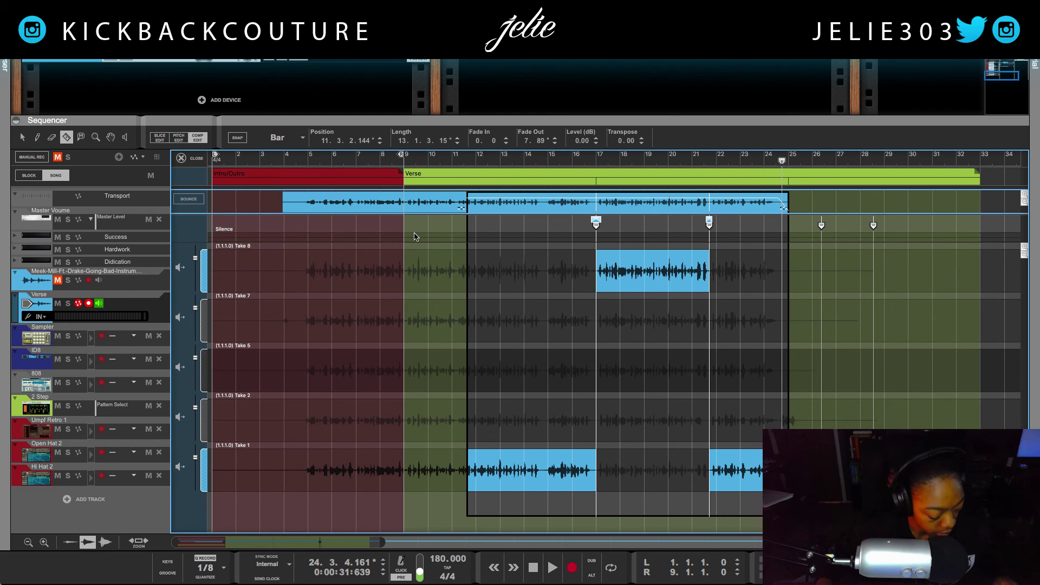
key("super+z")
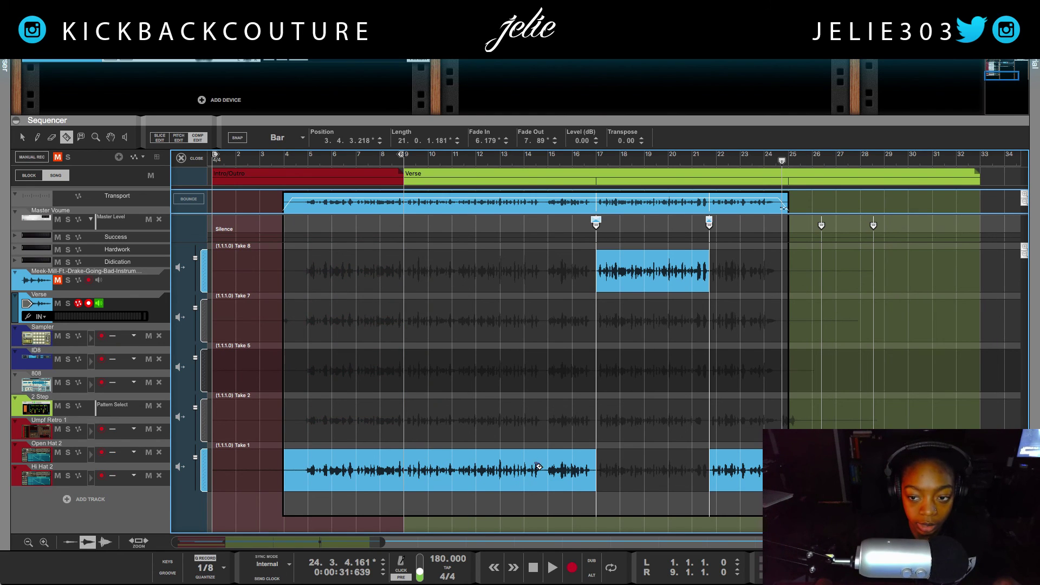
- Audition the active Take 8 segment between bars 17 and 21 with the Speaker tool
key("q")
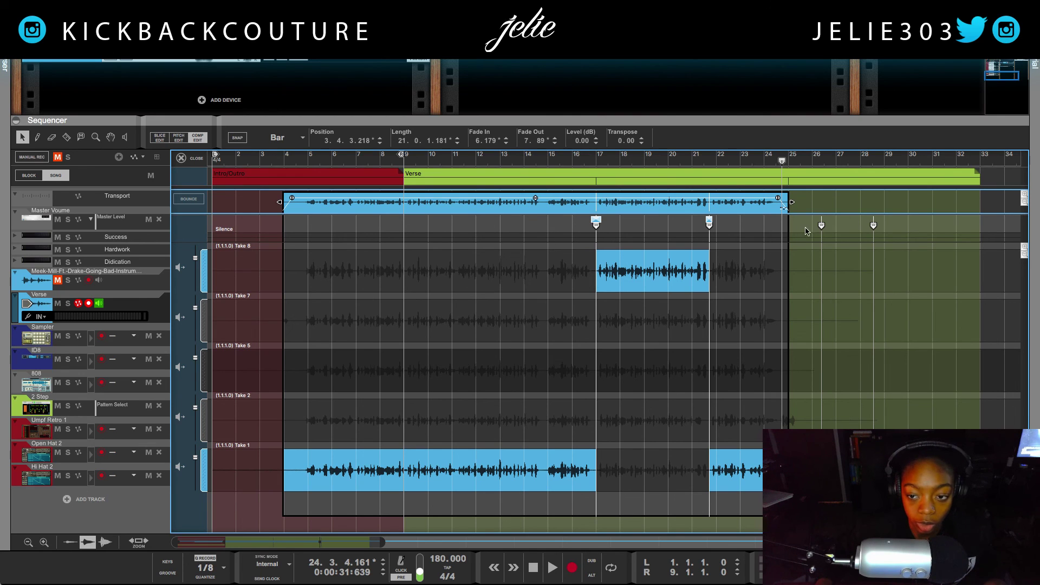
key("i")
left_click(637, 281)
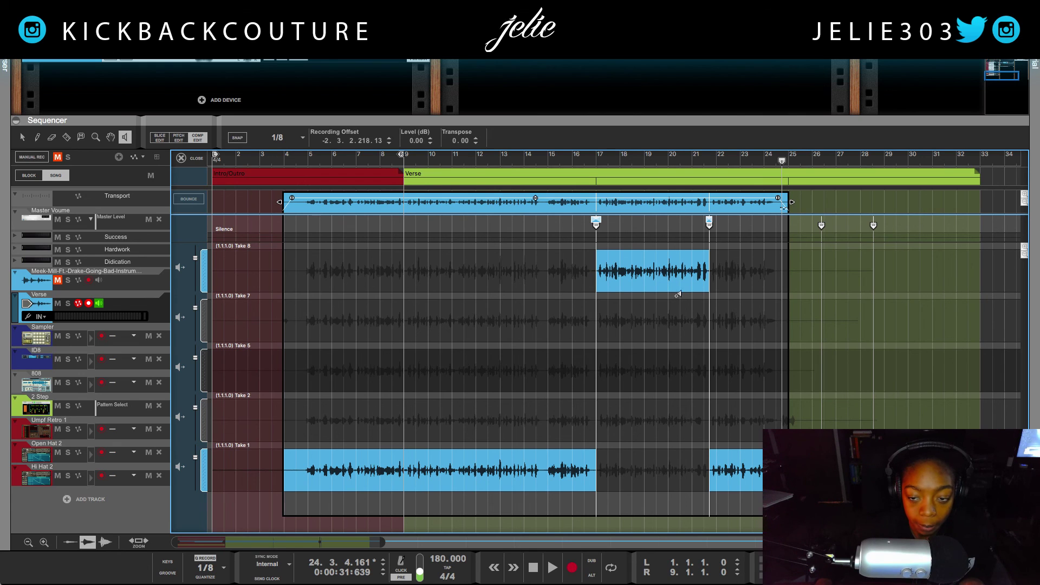
- Delete the two unused cut markers beyond the clip's end, at 26.2.3.41.2 and 28.3.1.148.14
left_click(821, 226)
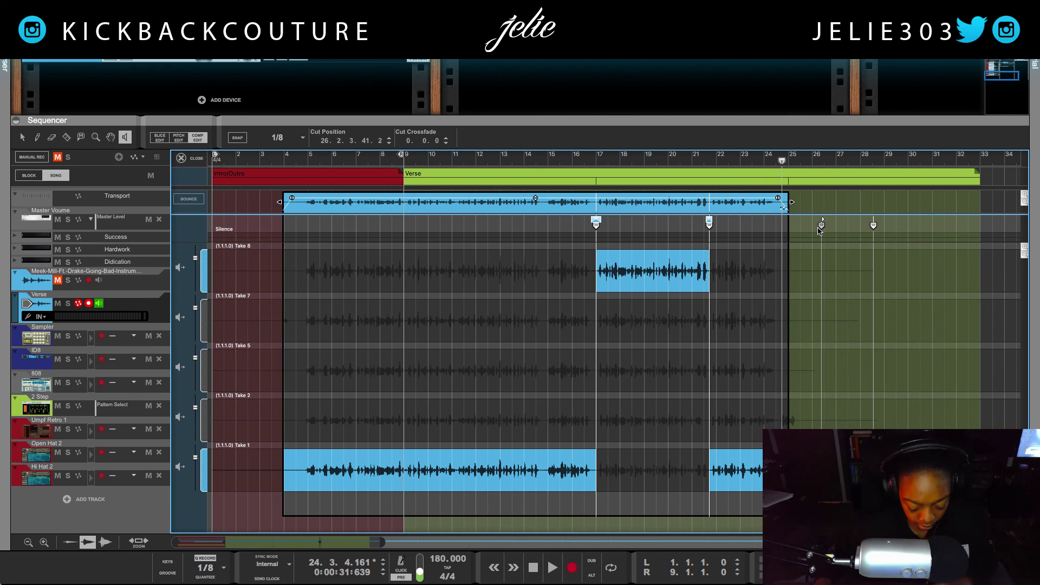
key("Delete")
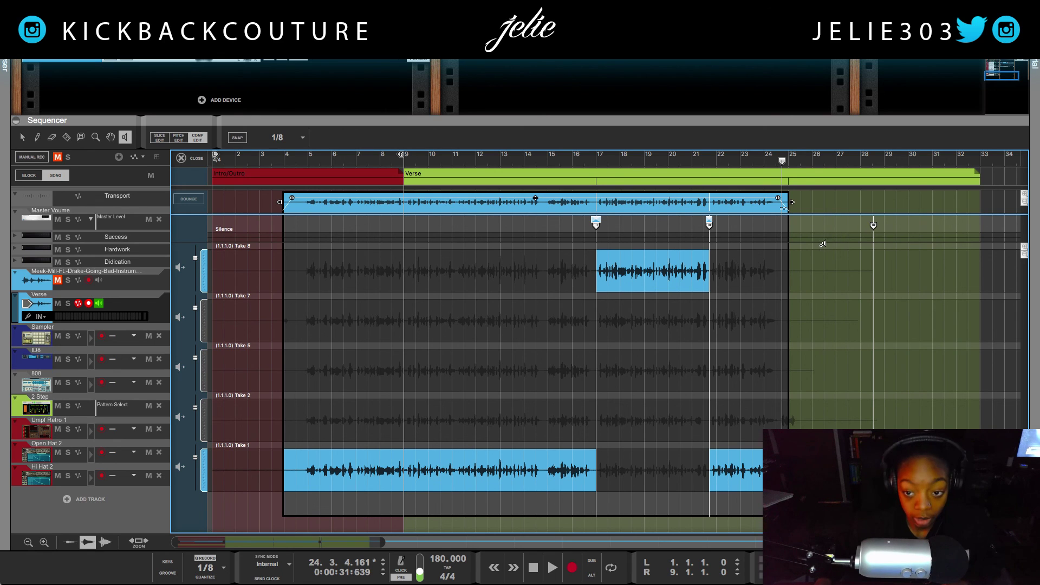
left_click(874, 233)
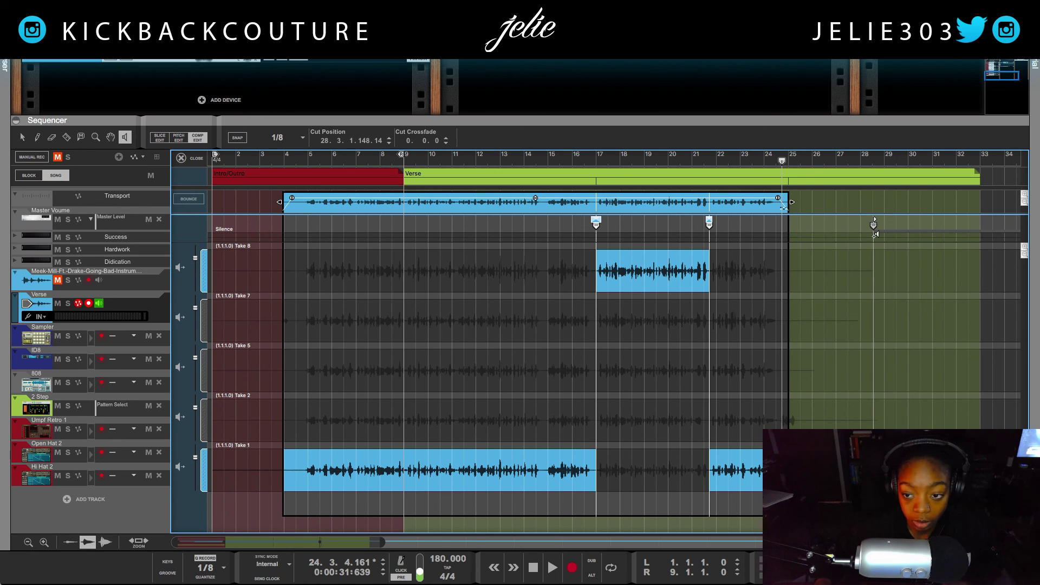
key("Delete")
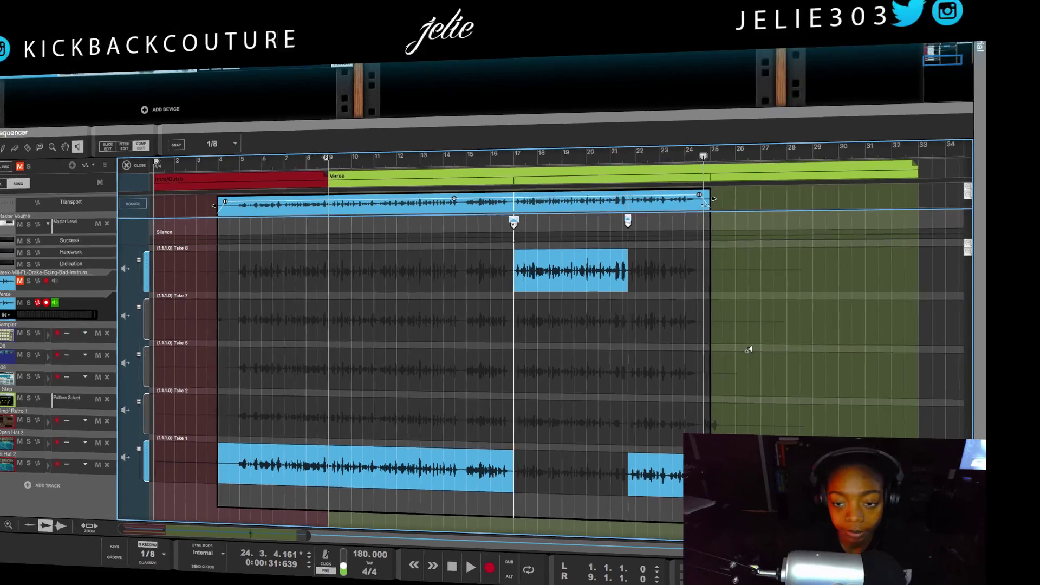